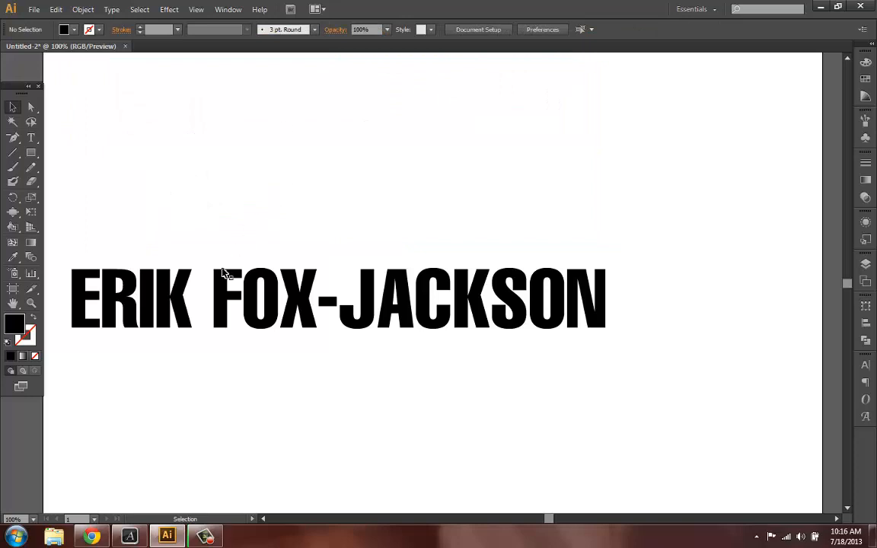
- Scale the name text up to about 183 pt using its bounding box corner
{"action": "left_click", "coordinate": [533, 315]}
{"action": "scroll", "coordinate": [596, 353], "scroll_direction": "down", "scroll_amount": 2}
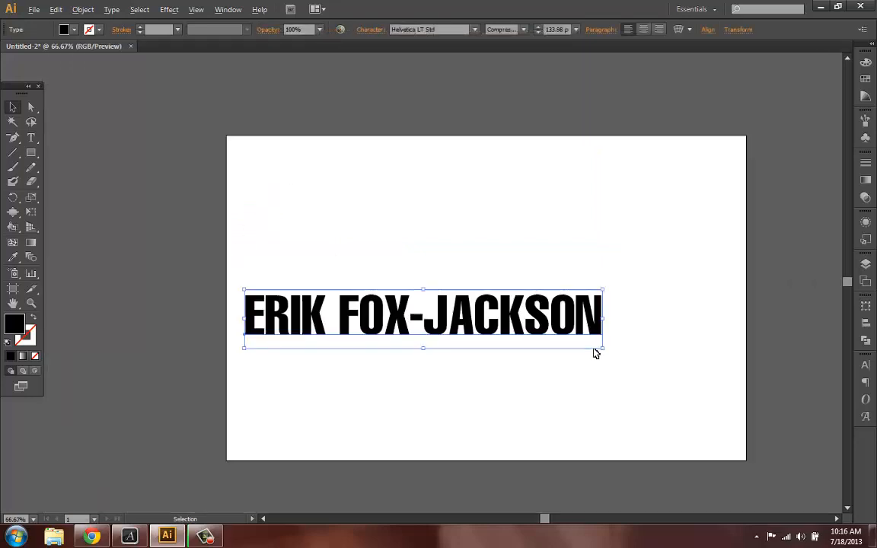
{"action": "scroll", "coordinate": [601, 352], "scroll_direction": "up", "scroll_amount": 1}
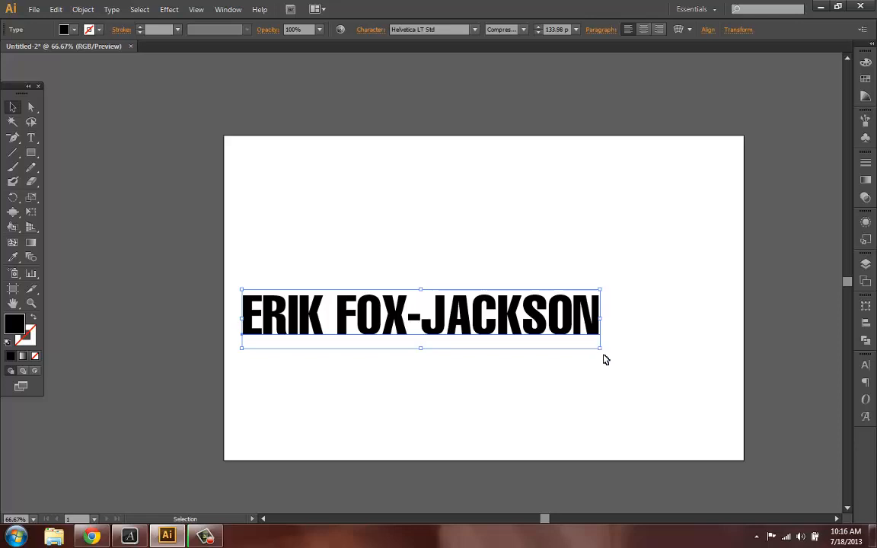
{"action": "left_click_drag", "start_coordinate": [639, 374], "coordinate": [730, 390]}
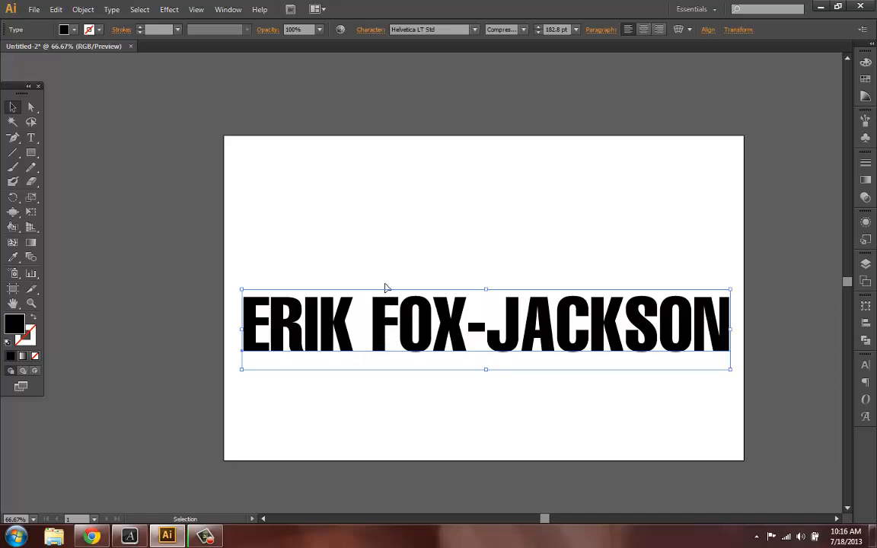
- Move the enlarged name text up toward the top of the artboard and deselect it
{"action": "left_click_drag", "start_coordinate": [385, 317], "coordinate": [385, 253]}
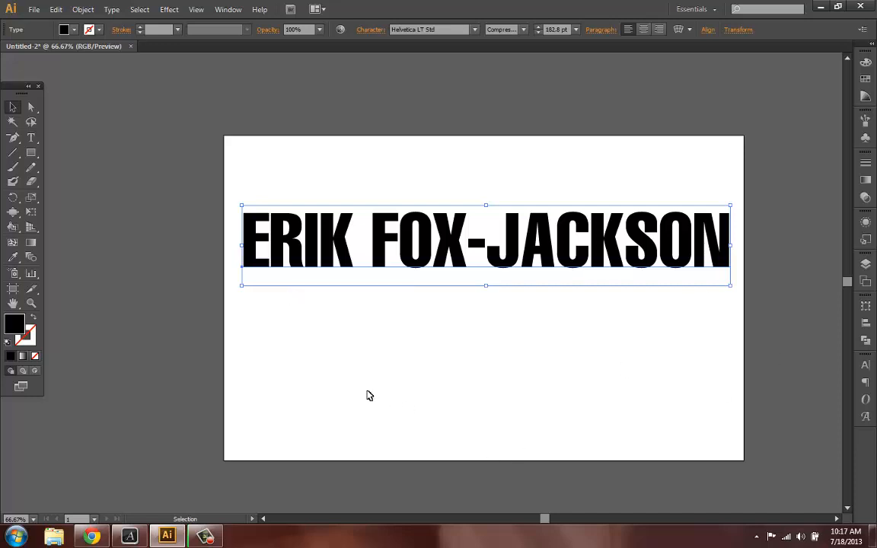
{"action": "left_click", "coordinate": [290, 342]}
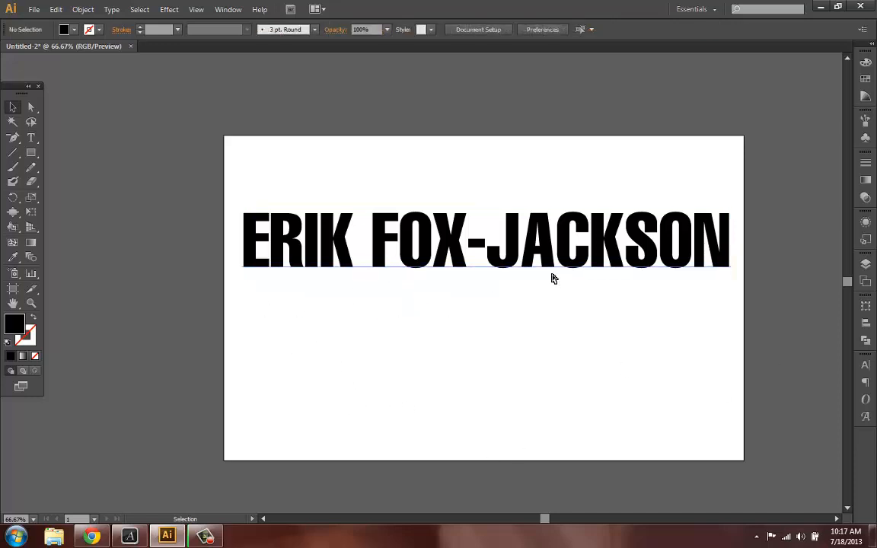
- Duplicate the name text directly below the original
{"action": "scroll", "coordinate": [503, 301], "scroll_direction": "right", "scroll_amount": 1}
{"action": "key", "text": "v"}
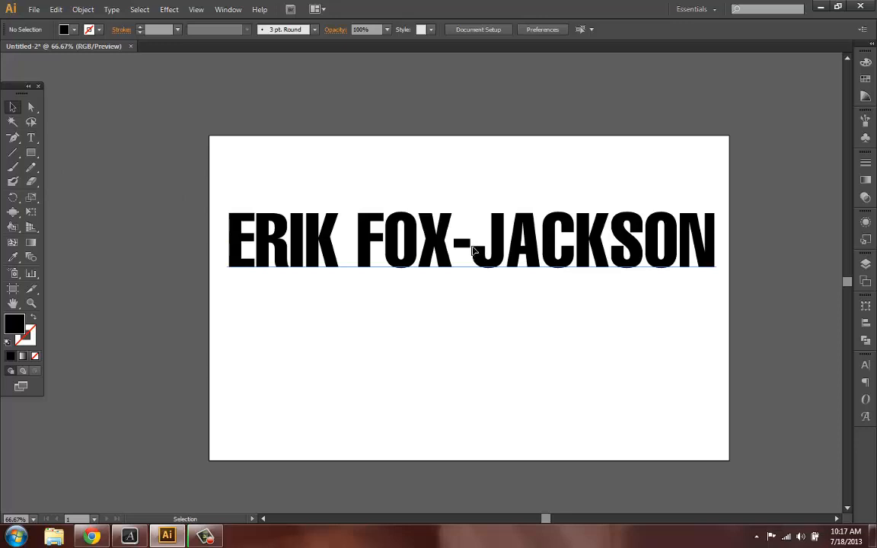
{"action": "left_click_drag", "start_coordinate": [474, 251], "coordinate": [466, 380]}
- Select all characters of the duplicate and set its font style to Light
{"action": "double_click", "coordinate": [465, 377]}
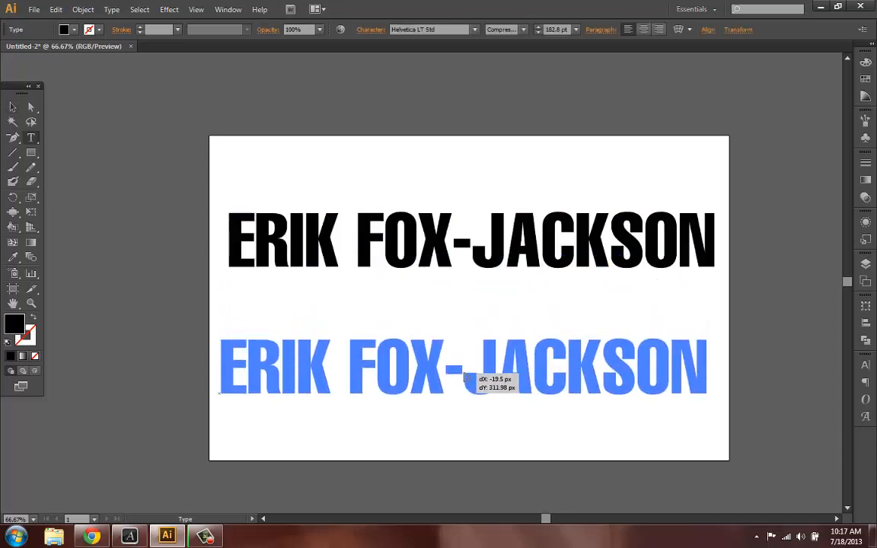
{"action": "double_click", "coordinate": [426, 373]}
{"action": "triple_click", "coordinate": [425, 372]}
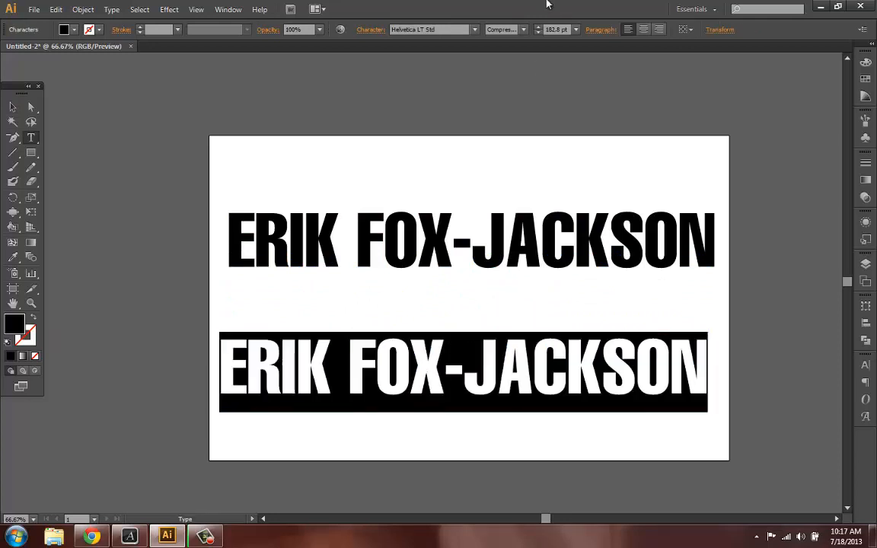
{"action": "left_click", "coordinate": [524, 29]}
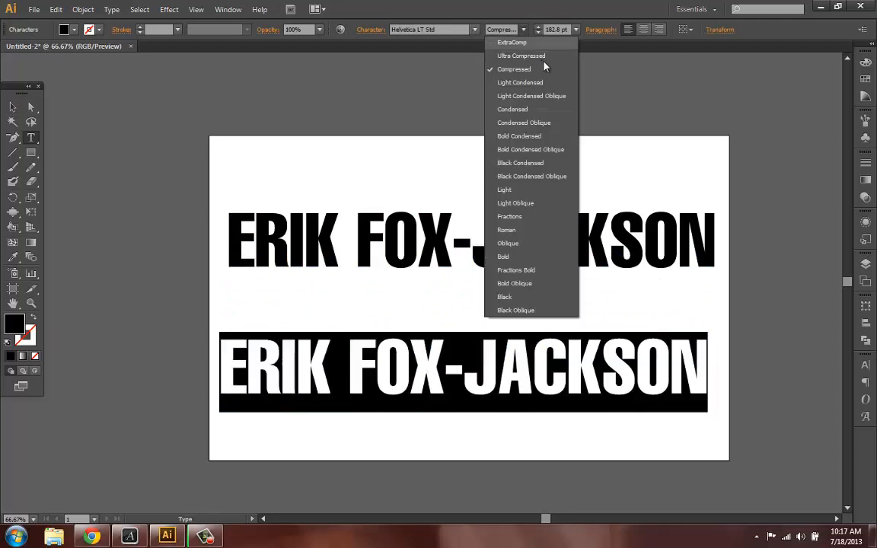
{"action": "left_click", "coordinate": [513, 189]}
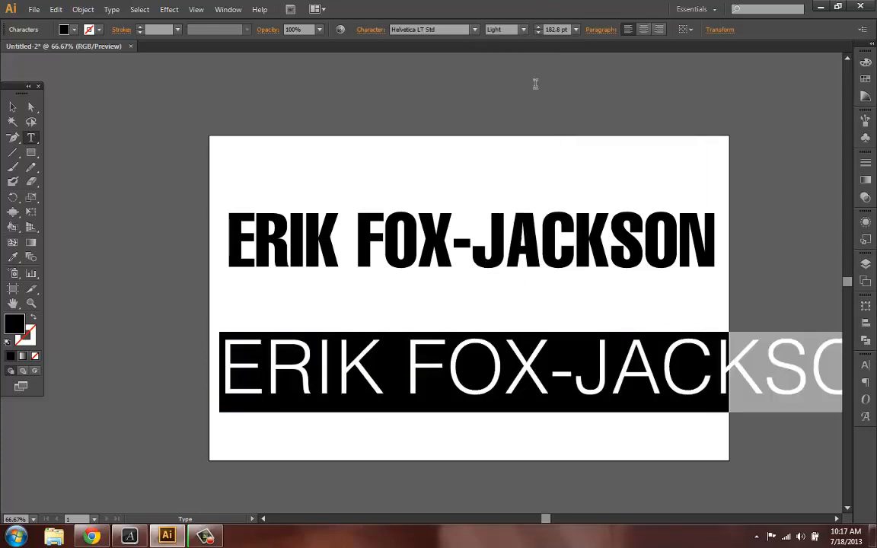
- Reduce the duplicate's font size step by step to 132.8 pt
{"action": "key", "text": "ctrl+shift+comma"}
{"action": "key", "text": "ctrl+shift+comma"}
{"action": "key", "text": "ctrl+shift+comma"}
{"action": "key", "text": "ctrl+shift+comma"}
{"action": "key", "text": "ctrl+shift+comma"}
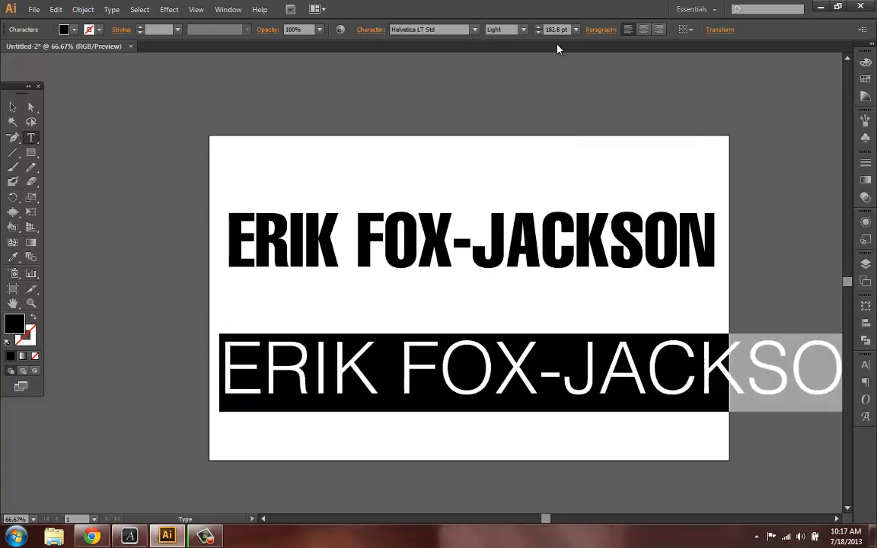
{"action": "key", "text": "ctrl+shift+comma"}
{"action": "key", "text": "ctrl+shift+comma"}
{"action": "key", "text": "ctrl+shift+comma"}
{"action": "key", "text": "ctrl+shift+comma"}
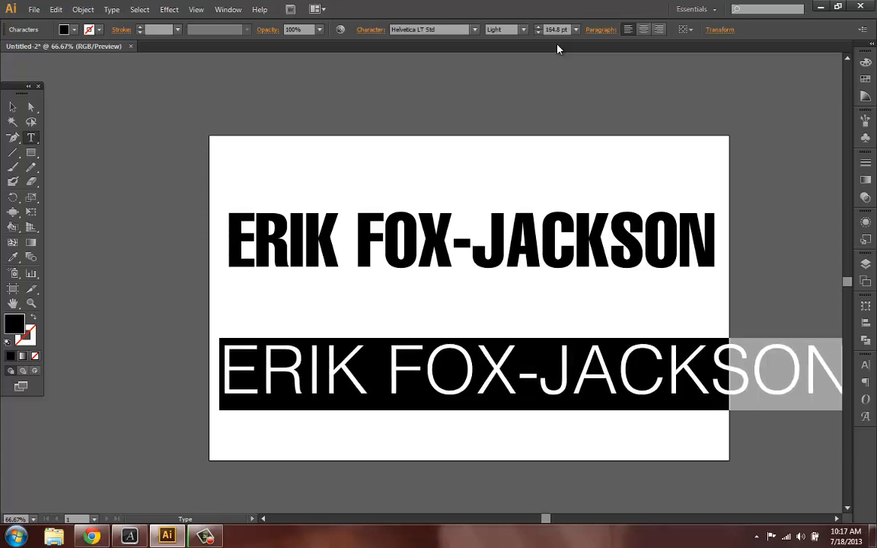
{"action": "key", "text": "ctrl+shift+comma"}
{"action": "key", "text": "ctrl+shift+comma"}
{"action": "key", "text": "ctrl+shift+comma"}
{"action": "key", "text": "ctrl+shift+comma"}
{"action": "key", "text": "ctrl+shift+comma"}
{"action": "key", "text": "ctrl+shift+comma"}
{"action": "key", "text": "ctrl+shift+comma"}
{"action": "key", "text": "ctrl+shift+comma"}
{"action": "key", "text": "ctrl+shift+comma"}
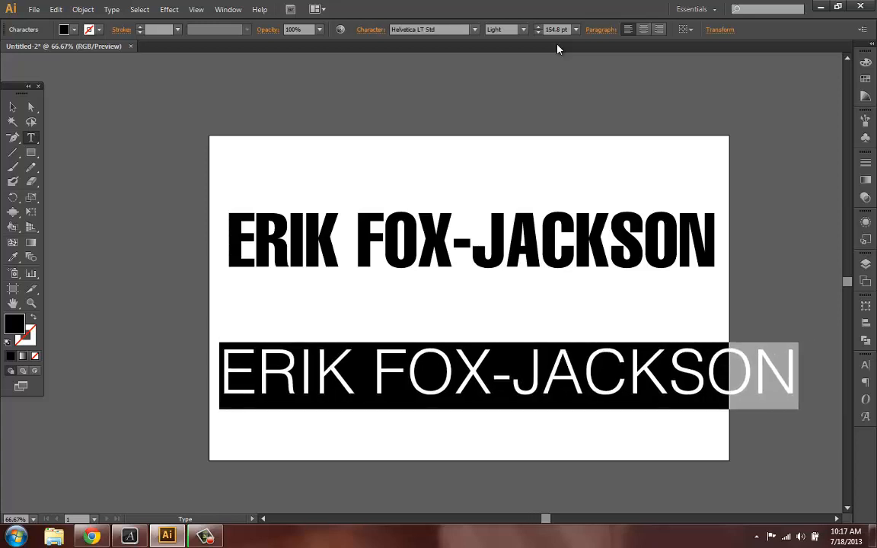
{"action": "key", "text": "ctrl+shift+comma"}
{"action": "key", "text": "ctrl+shift+comma"}
{"action": "key", "text": "ctrl+shift+comma"}
{"action": "key", "text": "ctrl+shift+comma"}
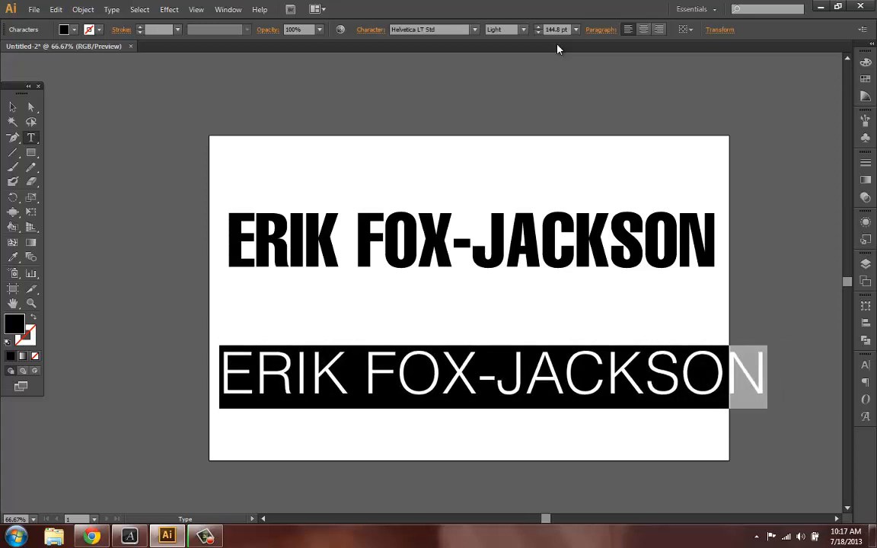
{"action": "key", "text": "ctrl+shift+comma"}
{"action": "key", "text": "ctrl+shift+comma"}
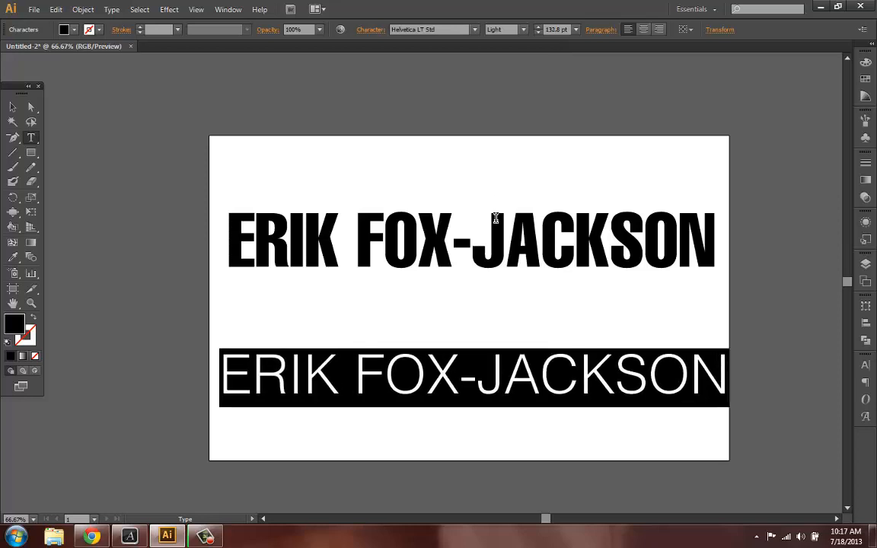
- Move the light duplicate up so it sits just beneath the bold name
{"action": "left_click", "coordinate": [425, 373]}
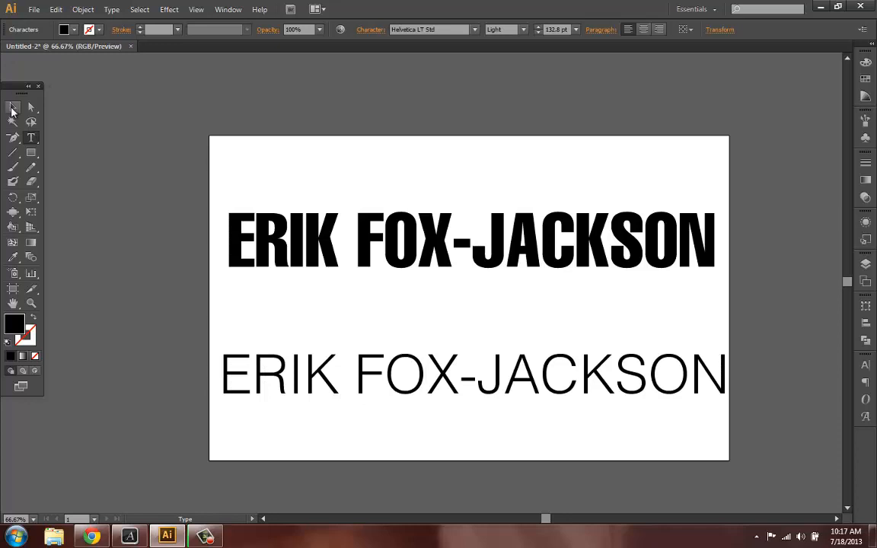
{"action": "left_click", "coordinate": [12, 106]}
{"action": "left_click_drag", "start_coordinate": [364, 369], "coordinate": [362, 335]}
{"action": "left_click", "coordinate": [394, 404]}
- Rasterize both text lines as RGB at Screen (72 ppi) resolution with a transparent background
{"action": "left_click_drag", "start_coordinate": [336, 370], "coordinate": [279, 183]}
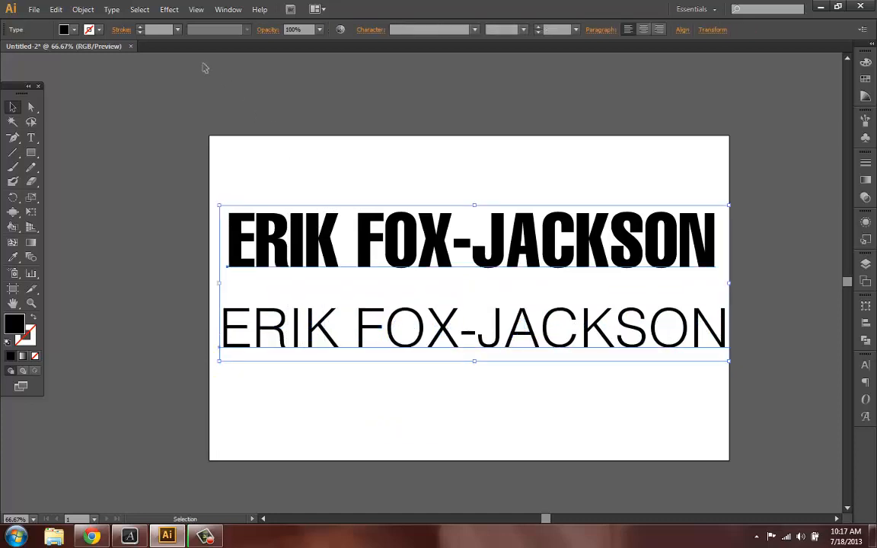
{"action": "left_click", "coordinate": [85, 9]}
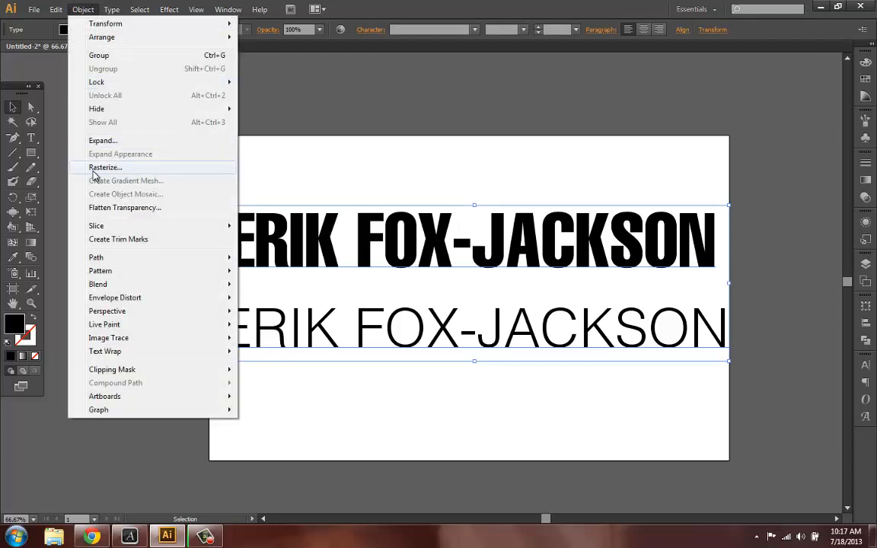
{"action": "left_click", "coordinate": [95, 168]}
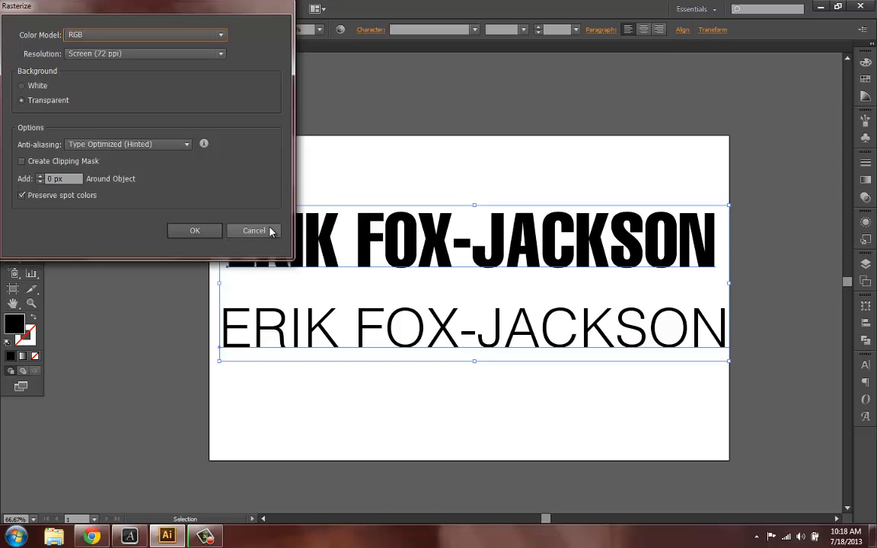
{"action": "left_click", "coordinate": [217, 57]}
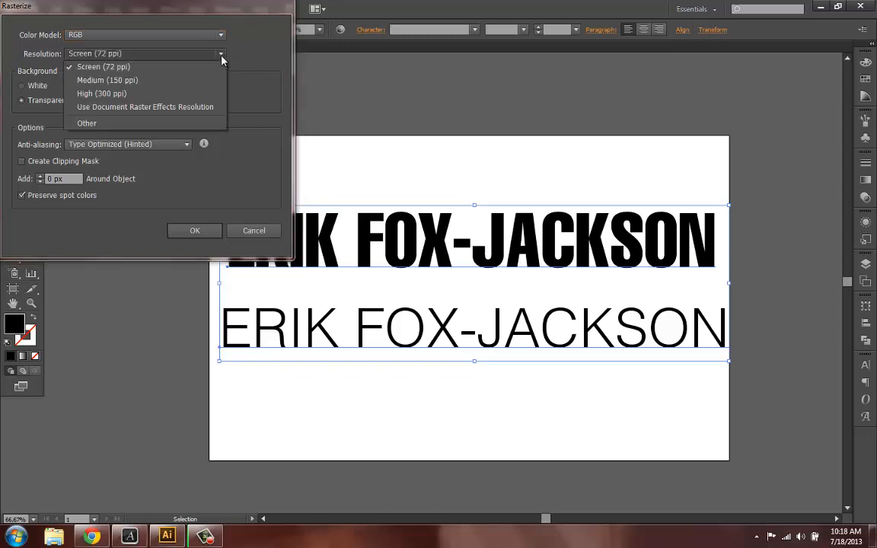
{"action": "left_click", "coordinate": [220, 55]}
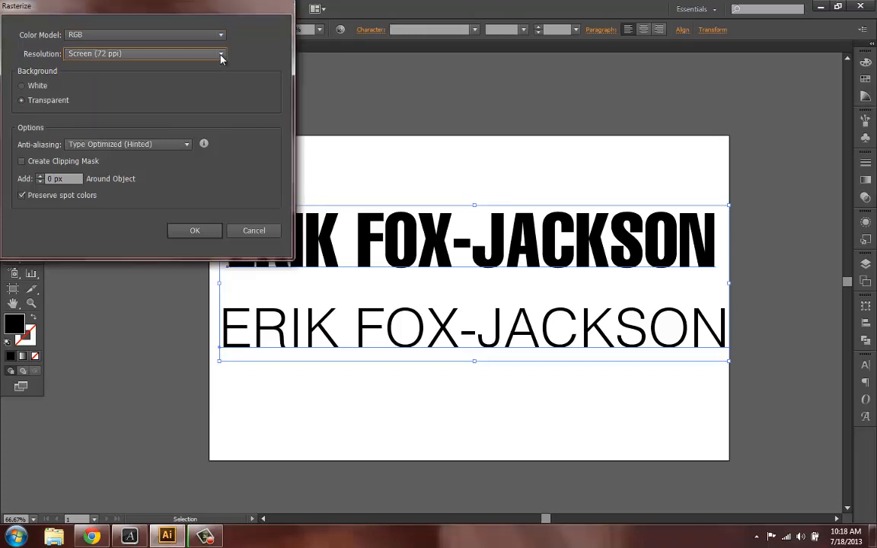
{"action": "left_click", "coordinate": [141, 56]}
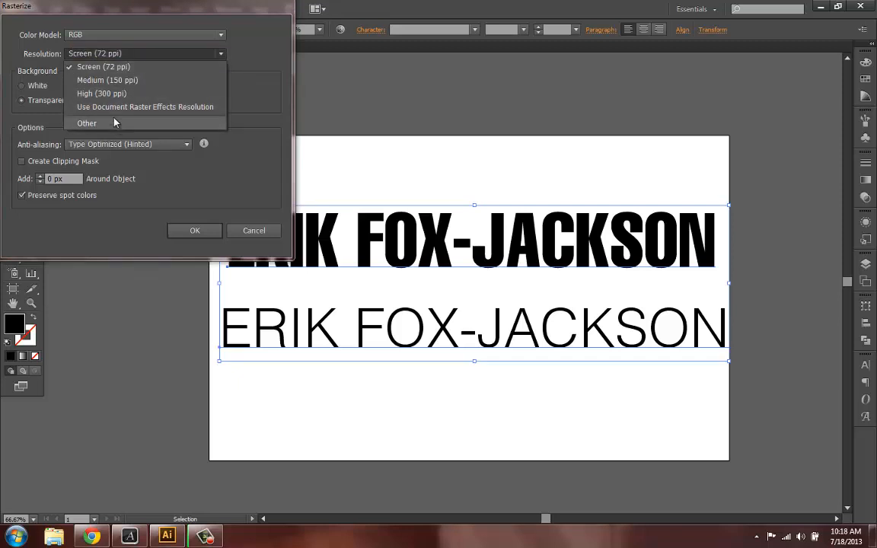
{"action": "left_click", "coordinate": [87, 123]}
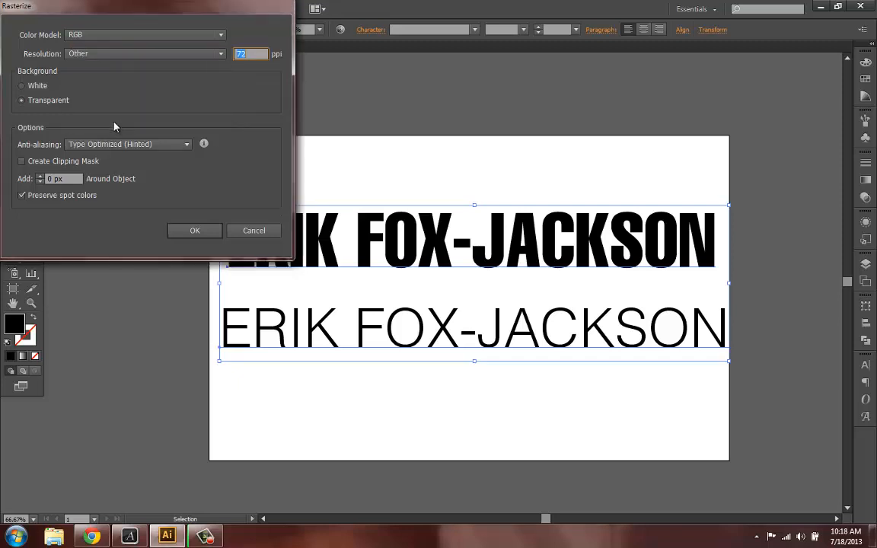
{"action": "left_click", "coordinate": [221, 54]}
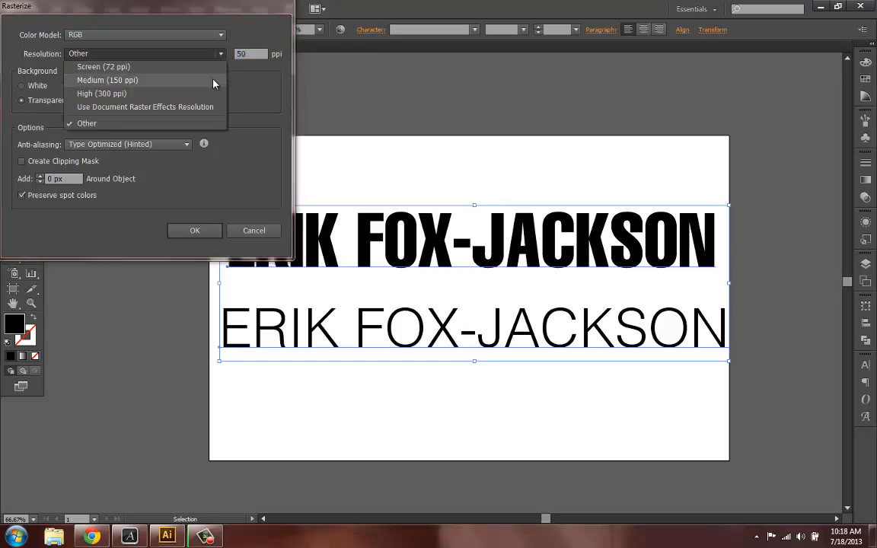
{"action": "left_click", "coordinate": [186, 65]}
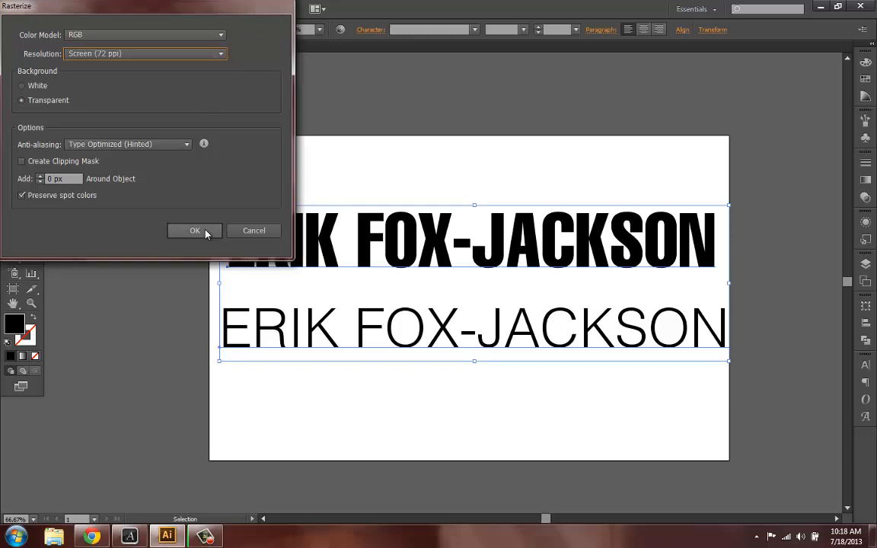
{"action": "left_click", "coordinate": [195, 231]}
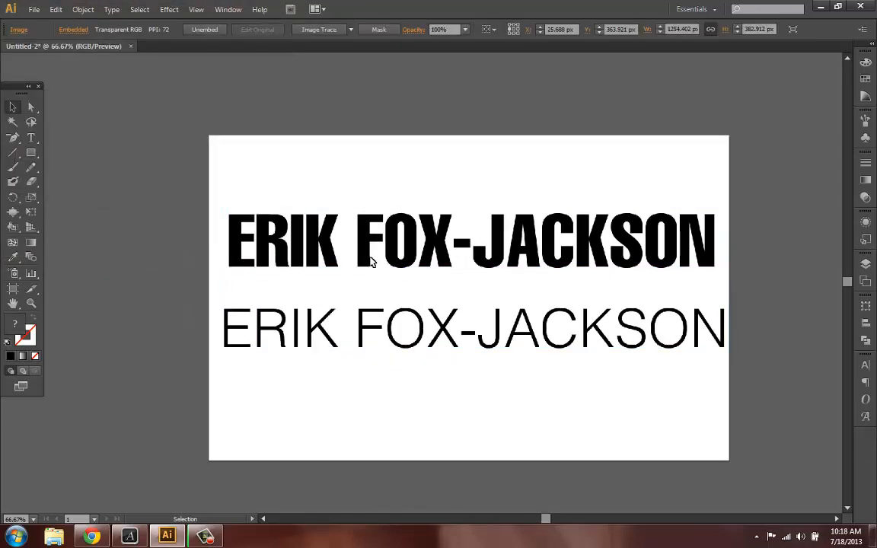
- Zoom in and out to examine the pixel edges of the rasterized letters
{"action": "scroll", "coordinate": [349, 265], "scroll_direction": "up", "scroll_amount": 2}
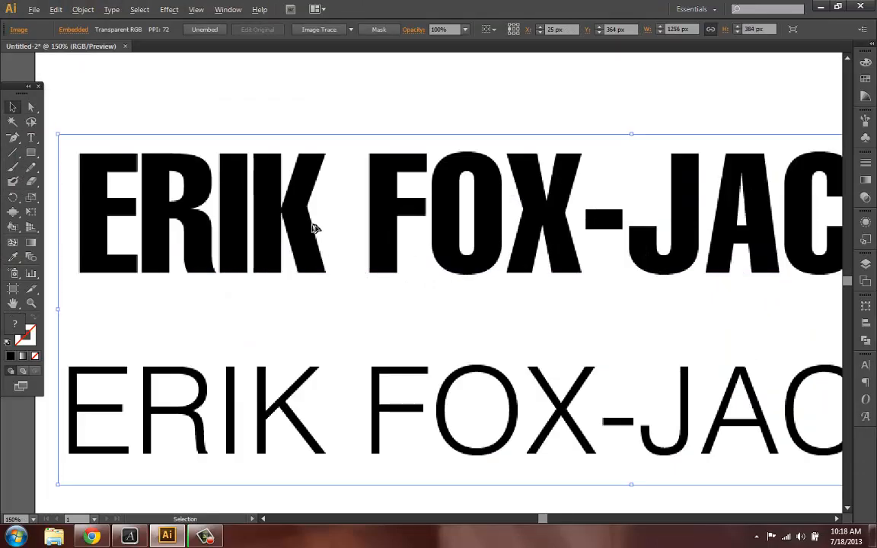
{"action": "scroll", "coordinate": [312, 229], "scroll_direction": "up", "scroll_amount": 1}
{"action": "scroll", "coordinate": [311, 229], "scroll_direction": "up", "scroll_amount": 2}
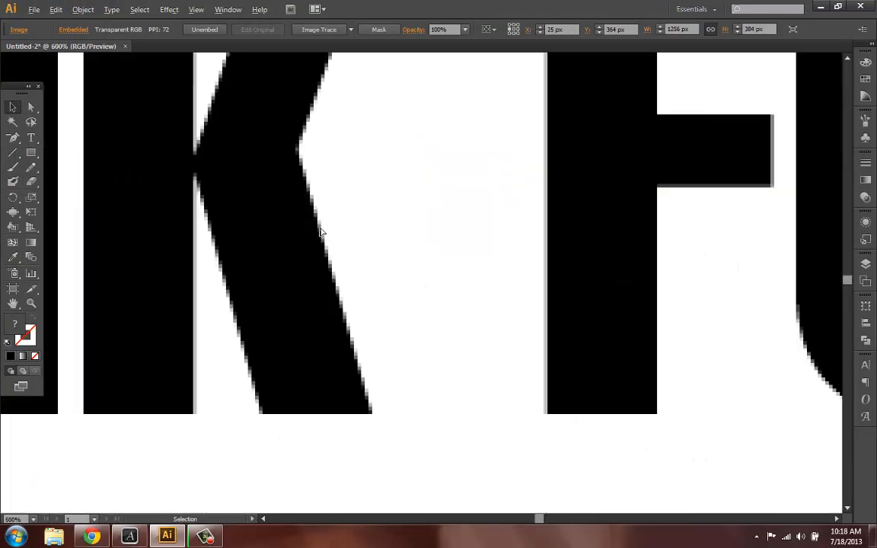
{"action": "scroll", "coordinate": [333, 228], "scroll_direction": "down", "scroll_amount": 5}
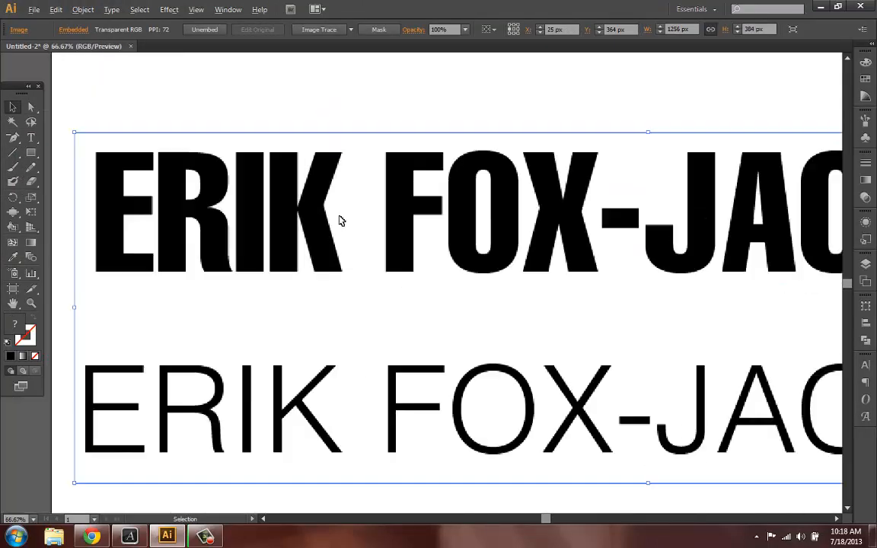
{"action": "scroll", "coordinate": [454, 232], "scroll_direction": "up", "scroll_amount": 2}
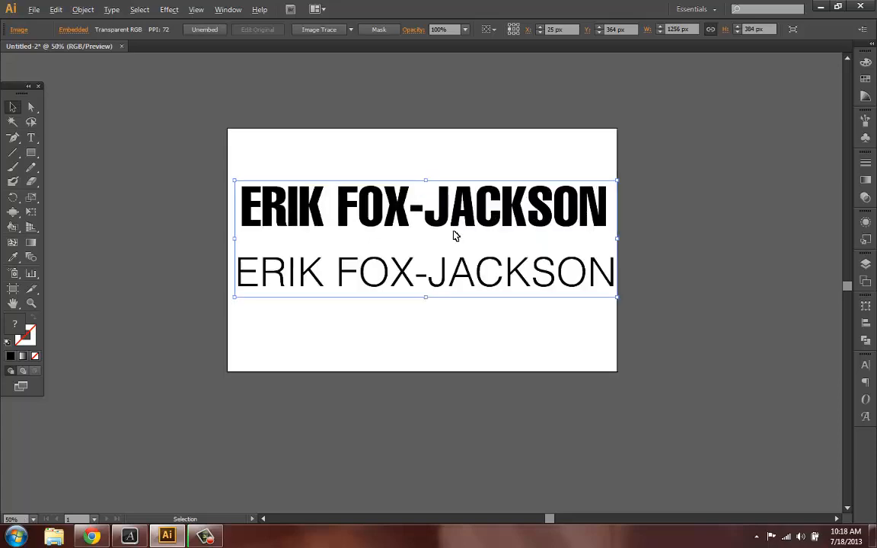
{"action": "scroll", "coordinate": [451, 228], "scroll_direction": "up", "scroll_amount": 1}
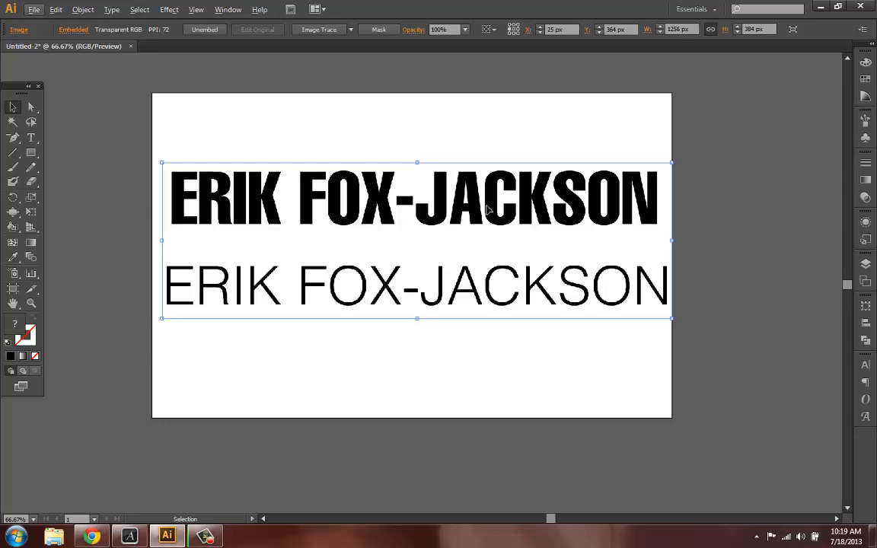
{"action": "scroll", "coordinate": [405, 226], "scroll_direction": "up", "scroll_amount": 4}
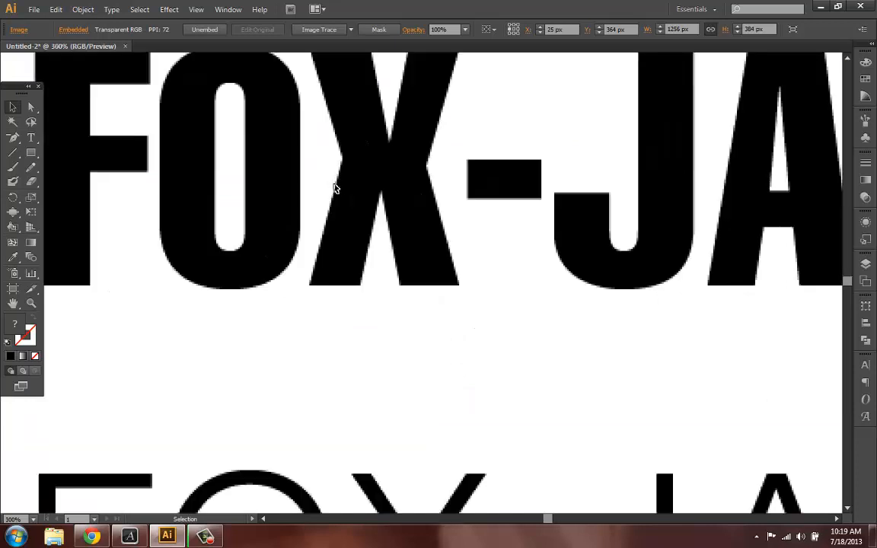
{"action": "scroll", "coordinate": [338, 190], "scroll_direction": "down", "scroll_amount": 1}
{"action": "scroll", "coordinate": [338, 191], "scroll_direction": "down", "scroll_amount": 2}
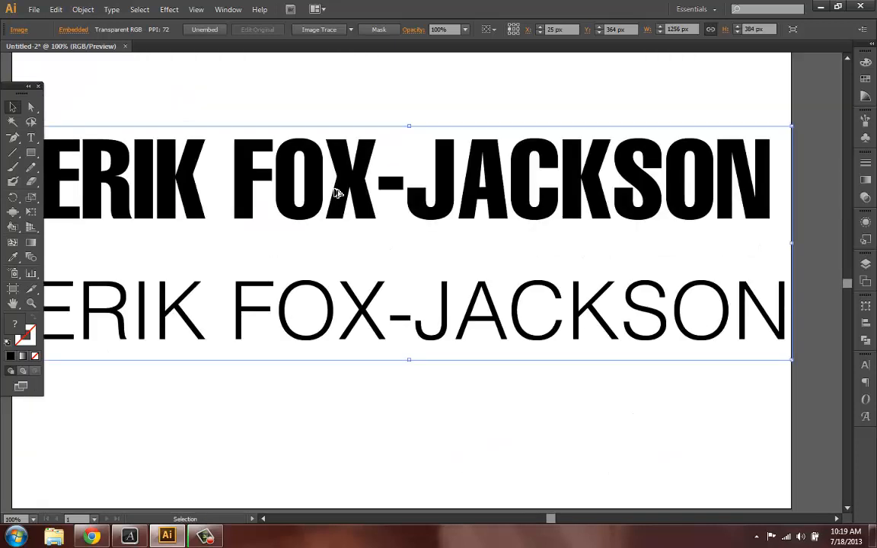
{"action": "scroll", "coordinate": [337, 195], "scroll_direction": "down", "scroll_amount": 1}
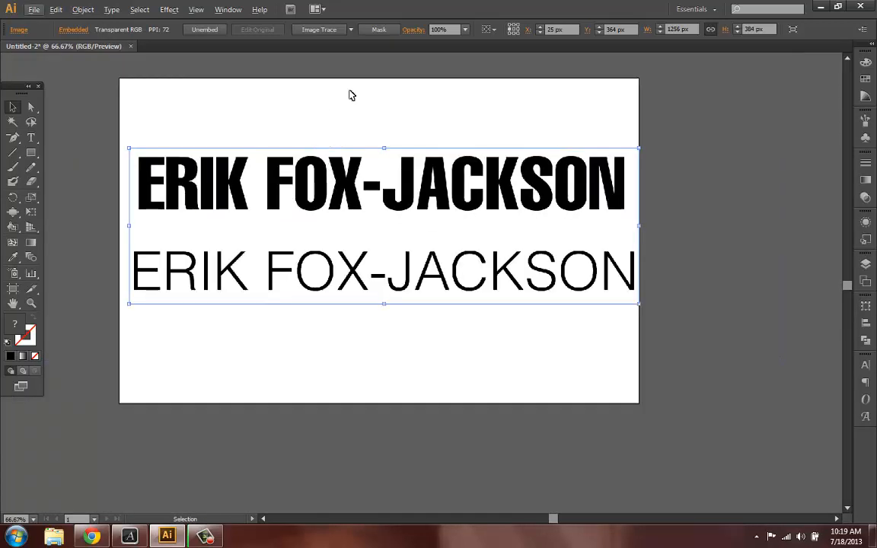
- Apply Image Trace to the rasterized text image
{"action": "left_click", "coordinate": [338, 36]}
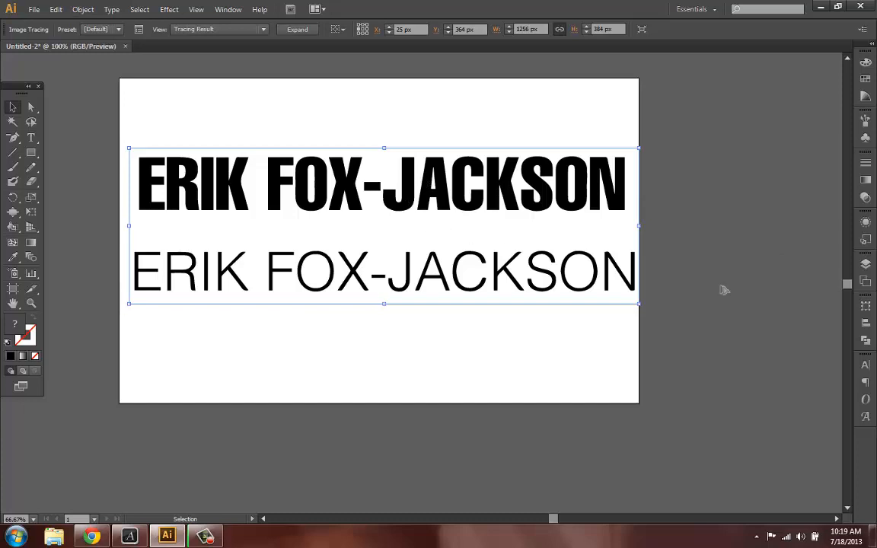
- Open the Image Trace panel for the traced text and lower the Corners setting to 40%
{"action": "key", "text": "ctrl+plus"}
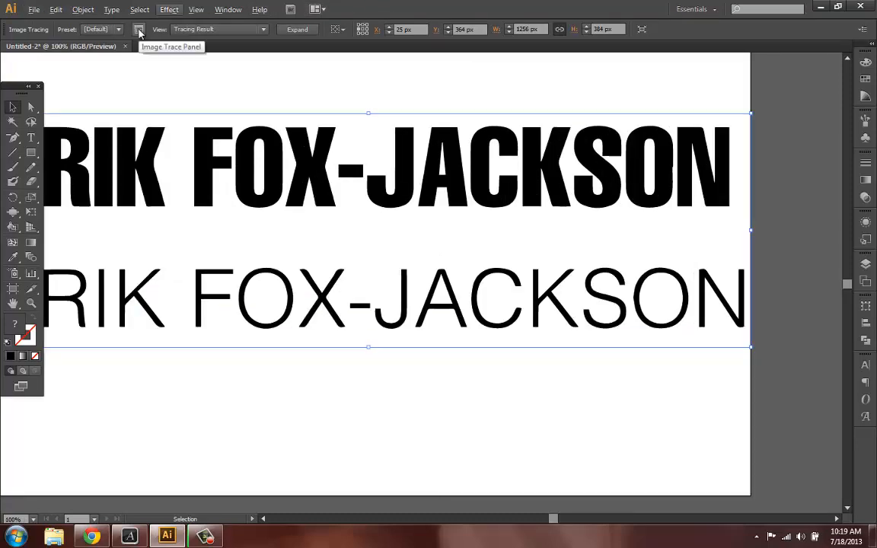
{"action": "left_click", "coordinate": [139, 30]}
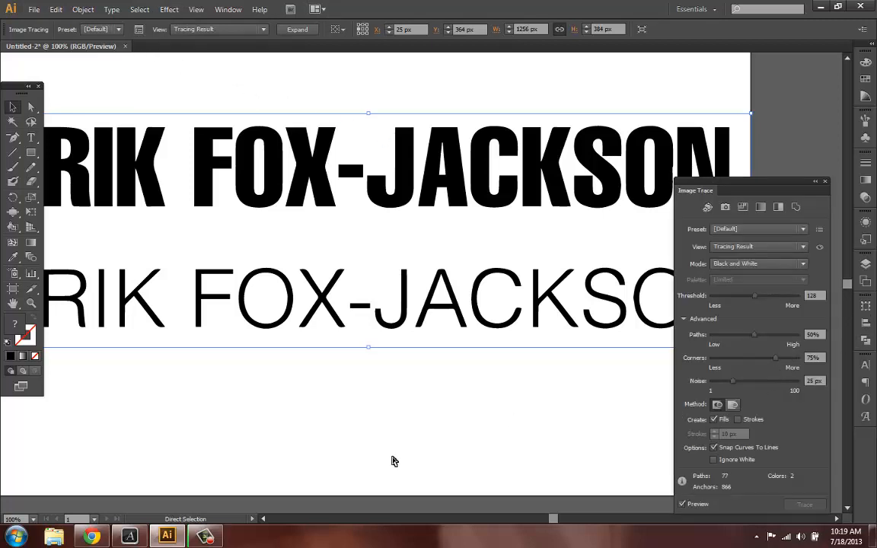
{"action": "scroll", "coordinate": [392, 460], "scroll_direction": "left", "scroll_amount": 5}
{"action": "scroll", "coordinate": [394, 463], "scroll_direction": "right", "scroll_amount": 1}
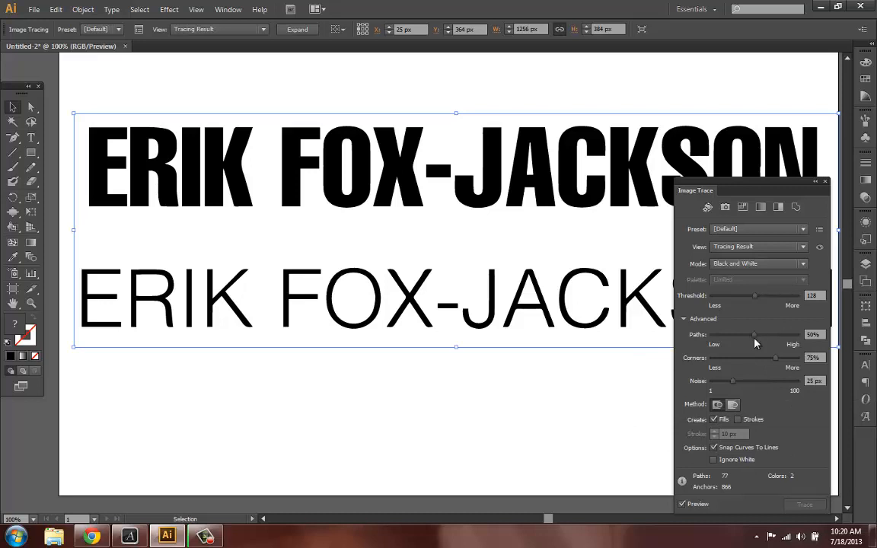
{"action": "left_click_drag", "start_coordinate": [822, 335], "coordinate": [802, 335]}
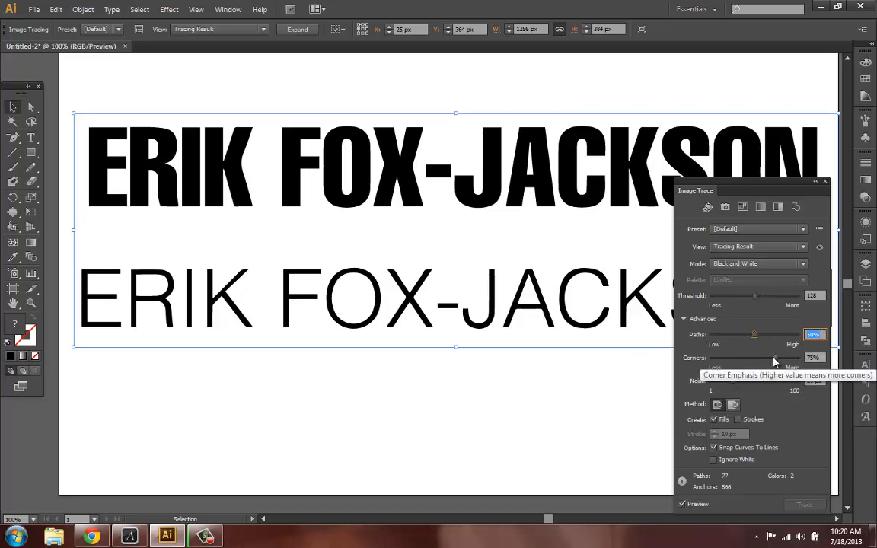
{"action": "left_click_drag", "start_coordinate": [774, 359], "coordinate": [750, 359]}
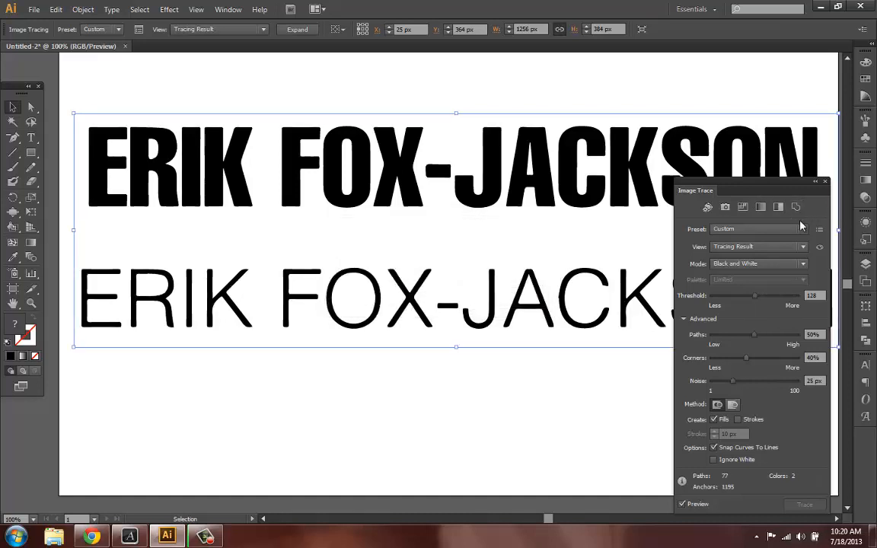
- Raise the trace Noise setting to 41 px
{"action": "left_click_drag", "start_coordinate": [761, 196], "coordinate": [808, 228]}
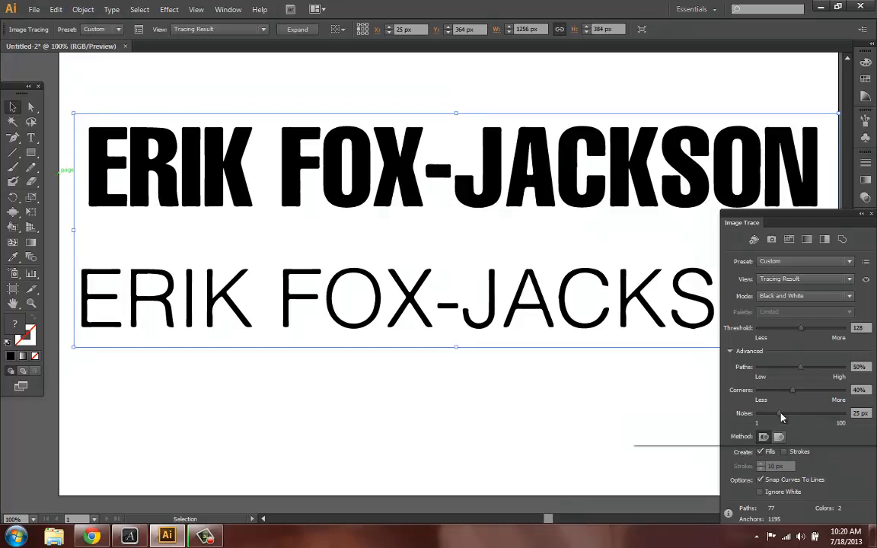
{"action": "left_click_drag", "start_coordinate": [778, 413], "coordinate": [795, 417]}
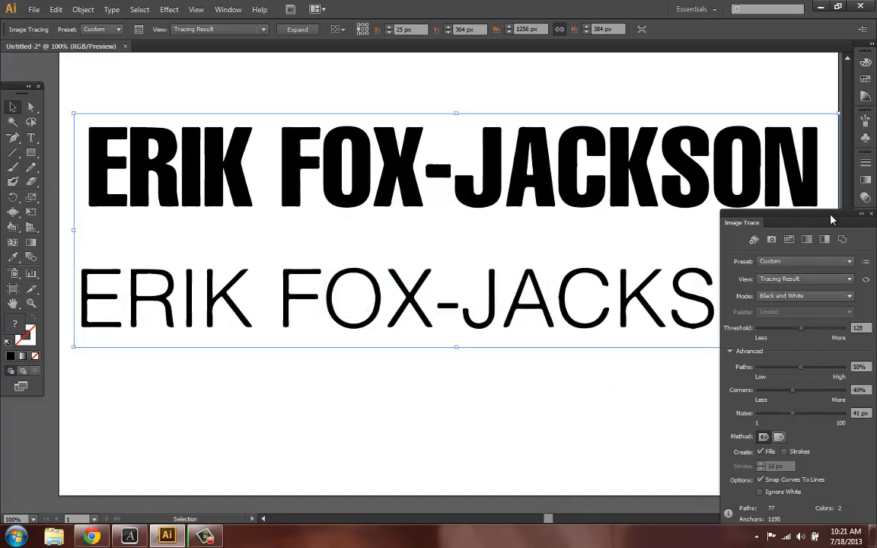
- Open the trace preset options menu and close it again without choosing an option
{"action": "mouse_move", "coordinate": [821, 221]}
{"action": "left_mouse_down"}
{"action": "mouse_move", "coordinate": [838, 339]}
{"action": "mouse_move", "coordinate": [748, 259]}
{"action": "mouse_move", "coordinate": [738, 232]}
{"action": "left_mouse_up"}
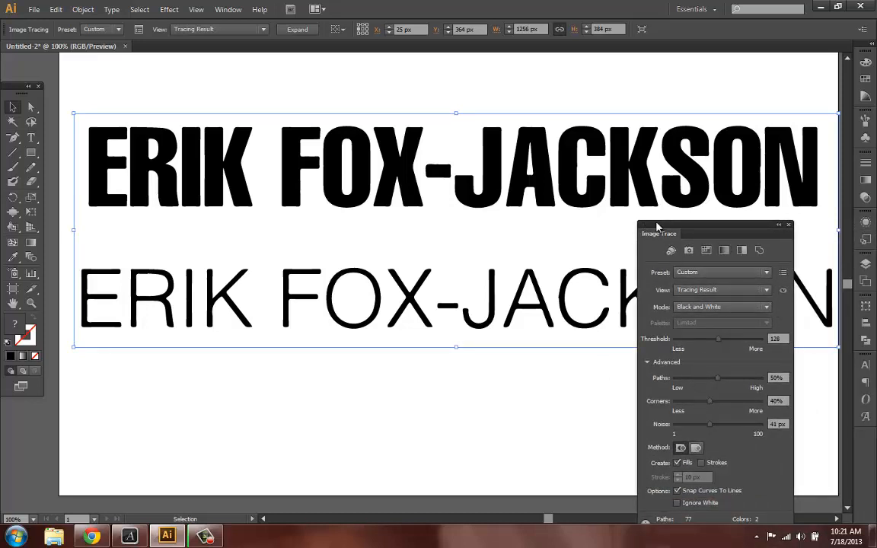
{"action": "mouse_move", "coordinate": [659, 226]}
{"action": "left_mouse_down"}
{"action": "mouse_move", "coordinate": [758, 212]}
{"action": "mouse_move", "coordinate": [749, 171]}
{"action": "left_mouse_up"}
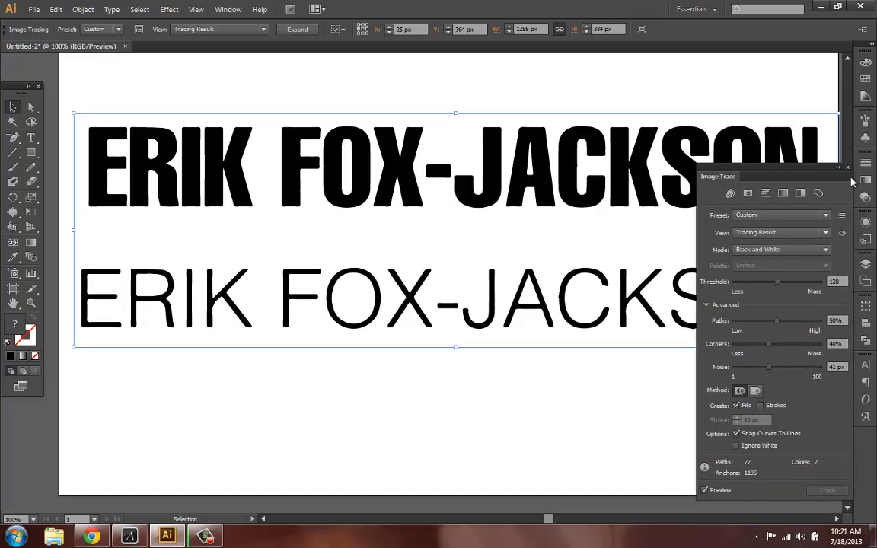
{"action": "left_click", "coordinate": [842, 217]}
{"action": "left_click", "coordinate": [844, 218]}
{"action": "left_click", "coordinate": [843, 217]}
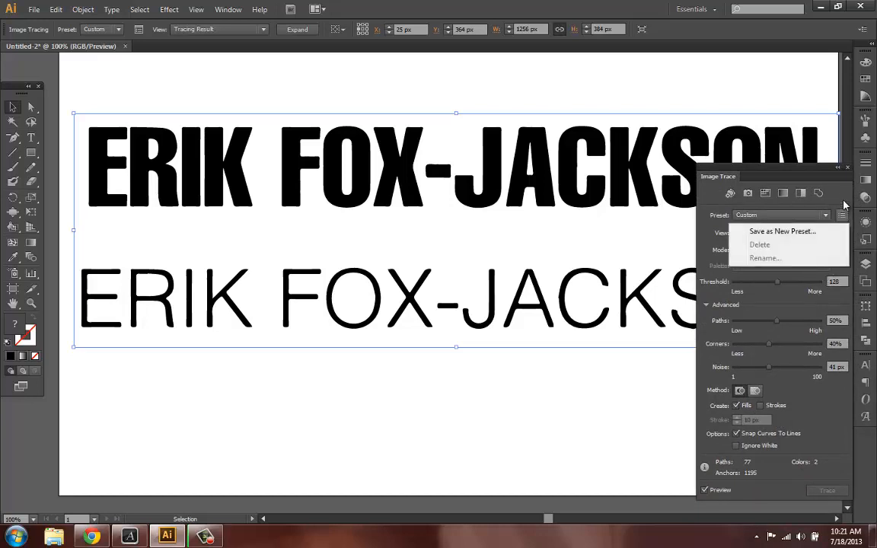
{"action": "left_click", "coordinate": [843, 217]}
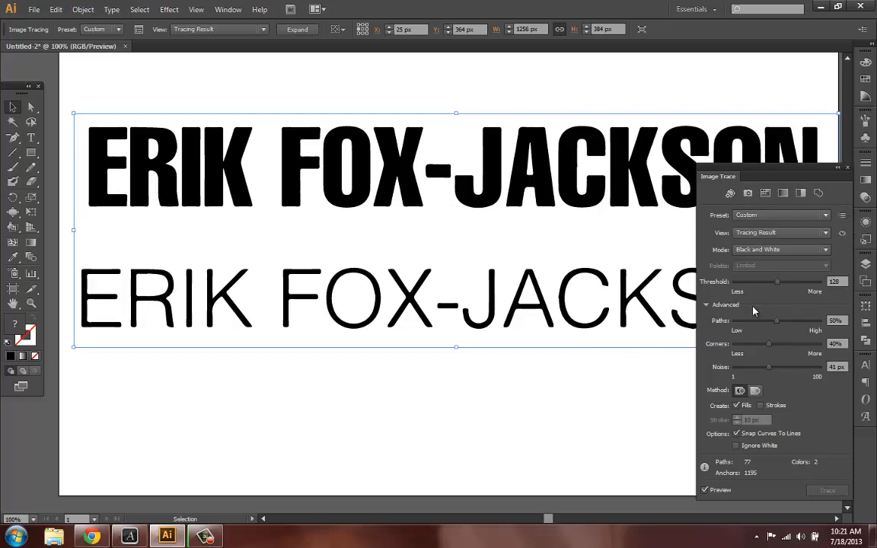
- Close the Image Trace panel and zoom in and out to examine the traced letter edges
{"action": "left_click", "coordinate": [847, 168]}
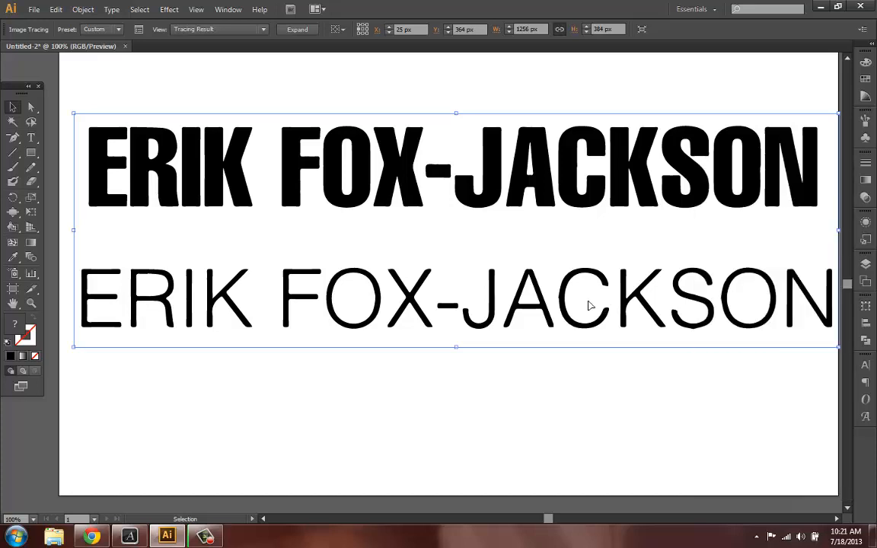
{"action": "scroll", "coordinate": [244, 289], "scroll_direction": "up", "scroll_amount": 1}
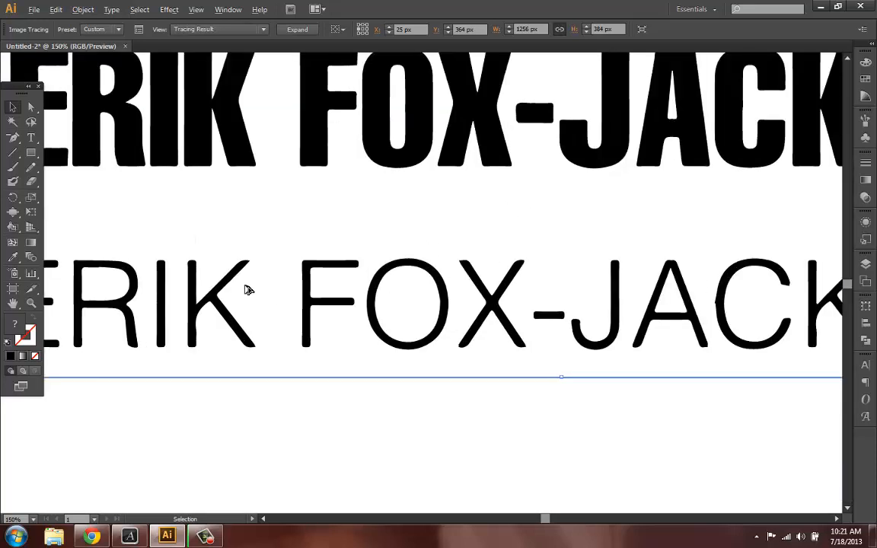
{"action": "scroll", "coordinate": [246, 289], "scroll_direction": "up", "scroll_amount": 1}
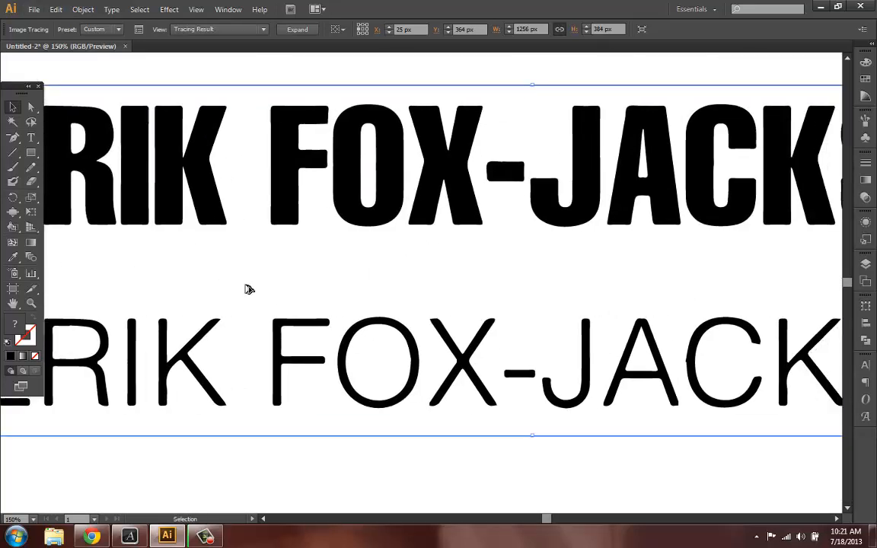
{"action": "scroll", "coordinate": [246, 289], "scroll_direction": "down", "scroll_amount": 2}
{"action": "scroll", "coordinate": [246, 290], "scroll_direction": "up", "scroll_amount": 1}
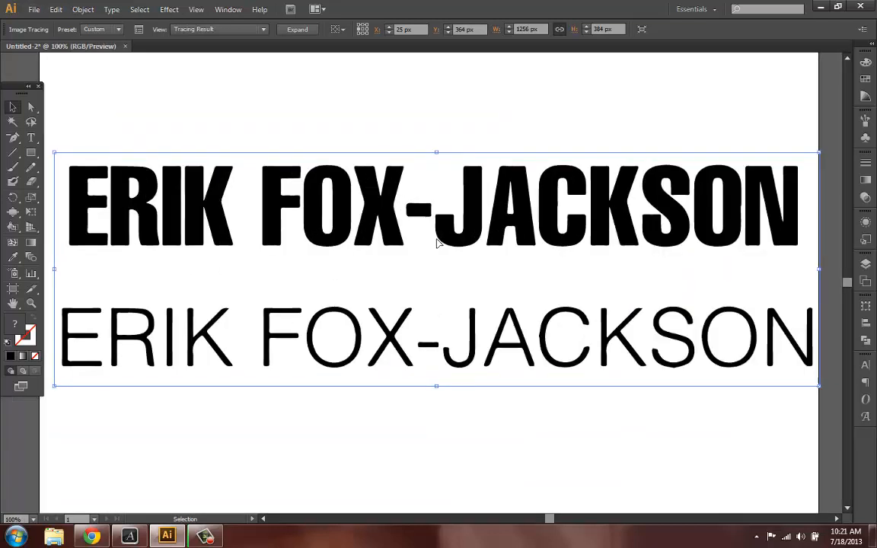
- Reopen Image Trace and set Noise to 71 px, Paths to 70% and Corners to 23%
{"action": "left_click", "coordinate": [138, 29]}
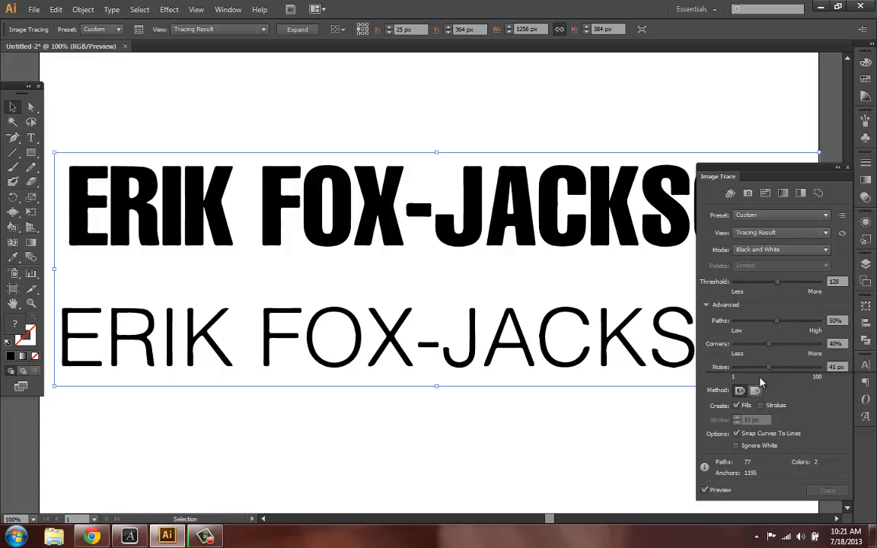
{"action": "left_click", "coordinate": [786, 367]}
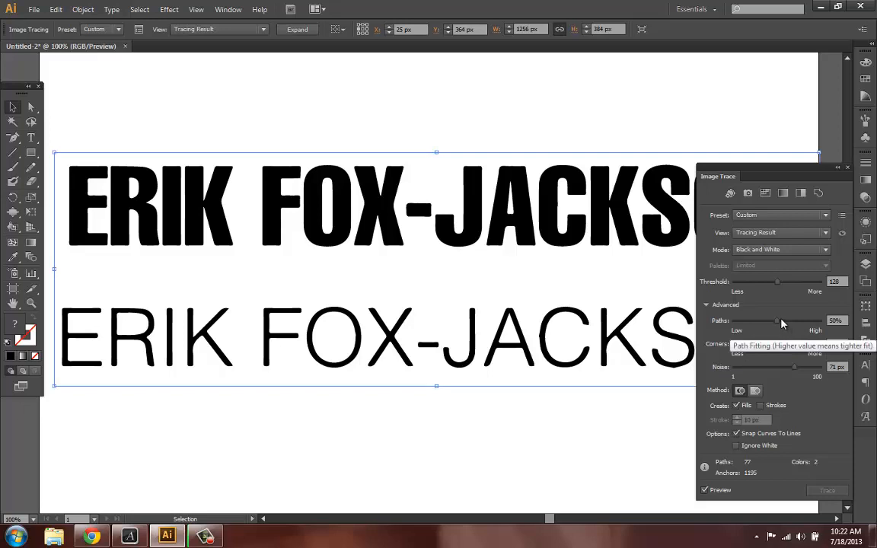
{"action": "left_click_drag", "start_coordinate": [782, 323], "coordinate": [795, 325]}
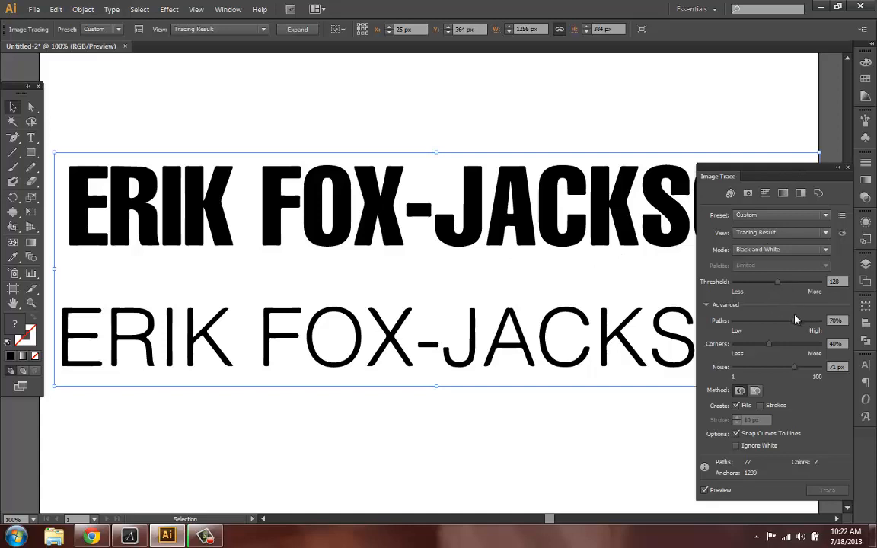
{"action": "left_click_drag", "start_coordinate": [769, 344], "coordinate": [755, 345]}
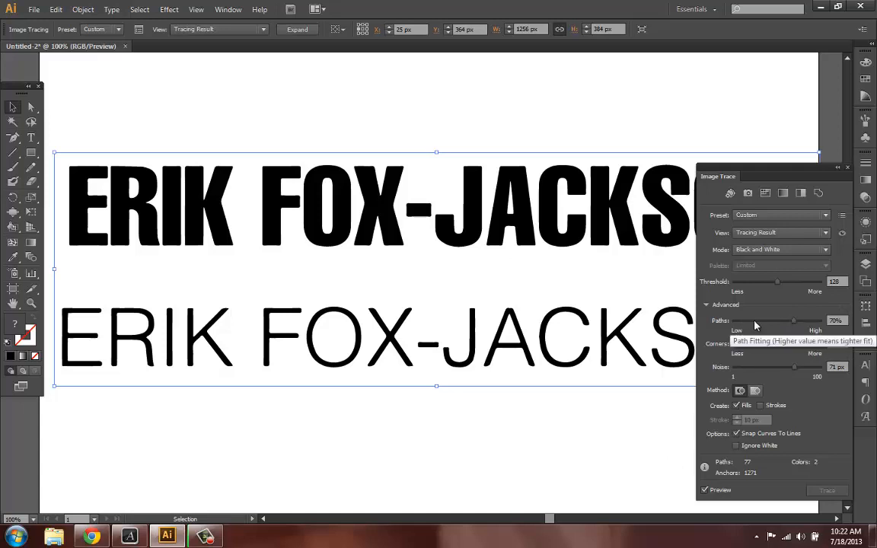
- Experiment with the Paths slider while comparing the letters, ending at 29%
{"action": "left_click", "coordinate": [764, 321]}
{"action": "left_click_drag", "start_coordinate": [763, 320], "coordinate": [757, 322]}
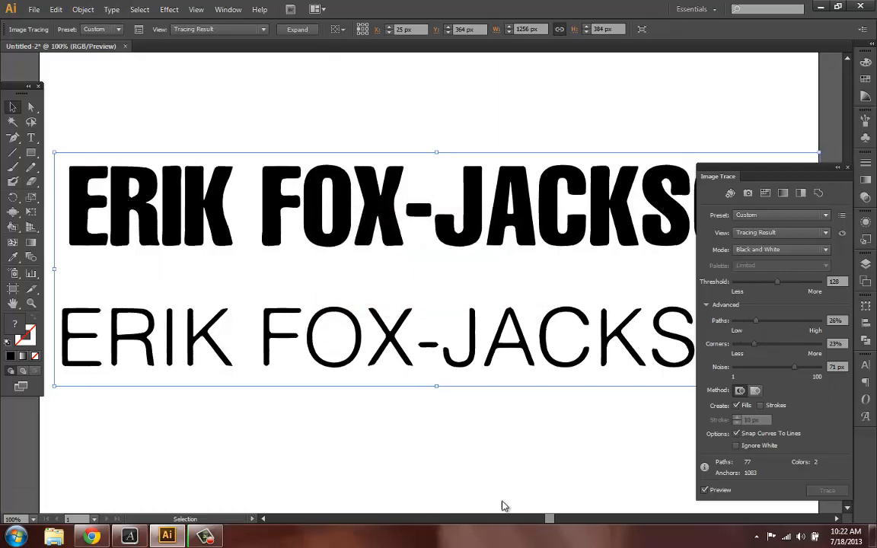
{"action": "left_click", "coordinate": [838, 519]}
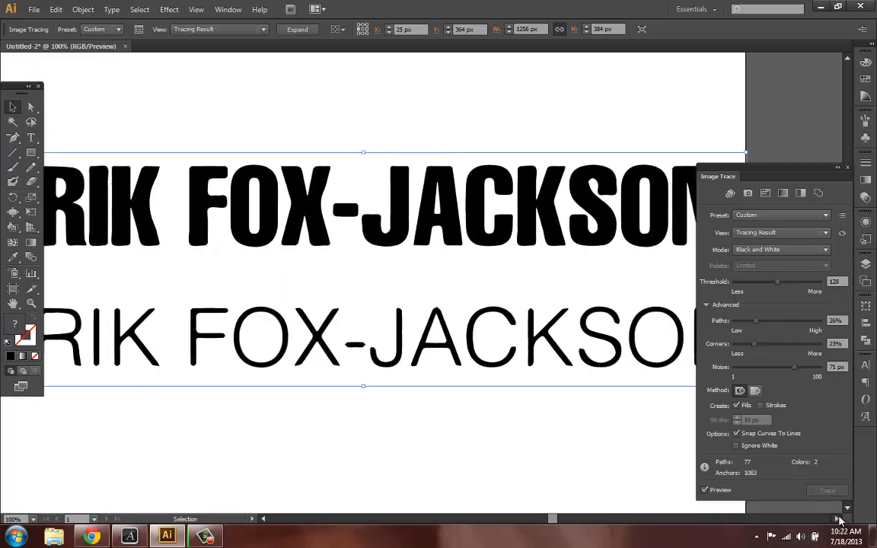
{"action": "left_click", "coordinate": [840, 520]}
{"action": "left_click_drag", "start_coordinate": [756, 321], "coordinate": [739, 326]}
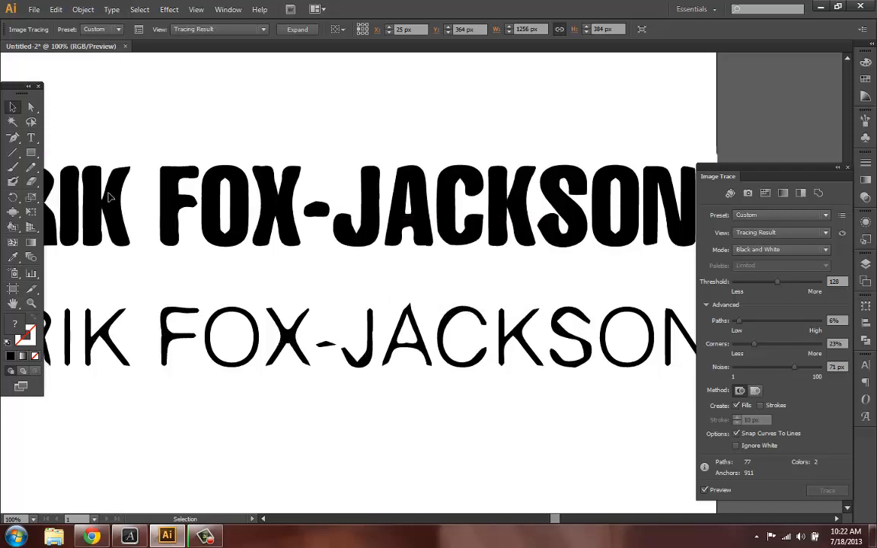
{"action": "left_click", "coordinate": [748, 321]}
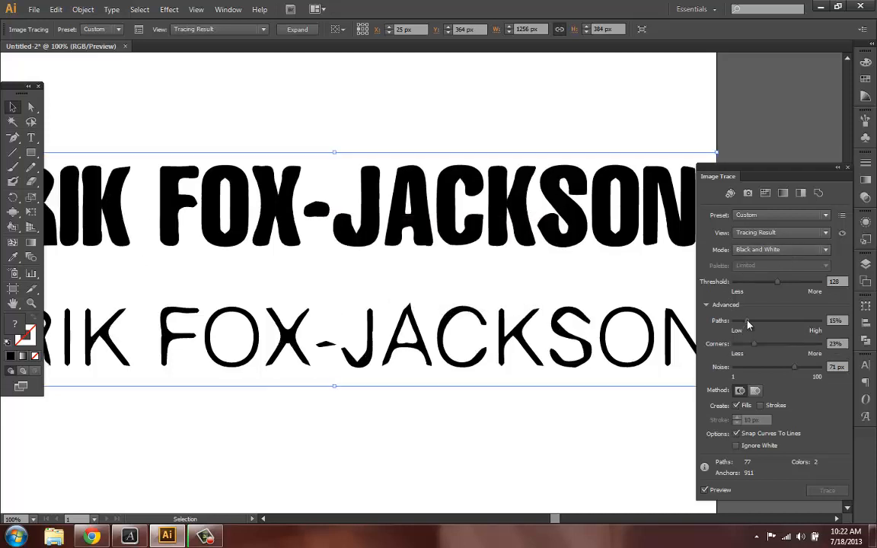
{"action": "left_click_drag", "start_coordinate": [751, 325], "coordinate": [761, 326]}
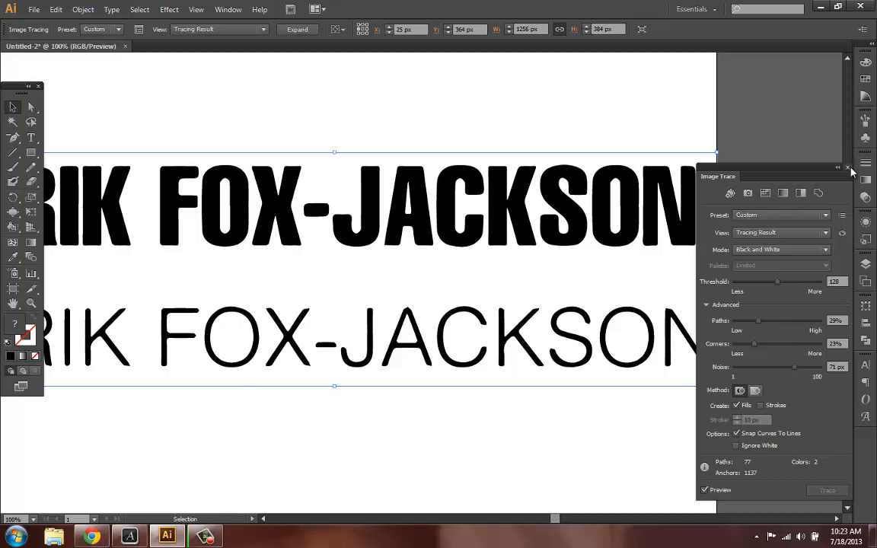
- Close the Image Trace panel and expand the tracing result into vector paths
{"action": "left_click", "coordinate": [765, 153]}
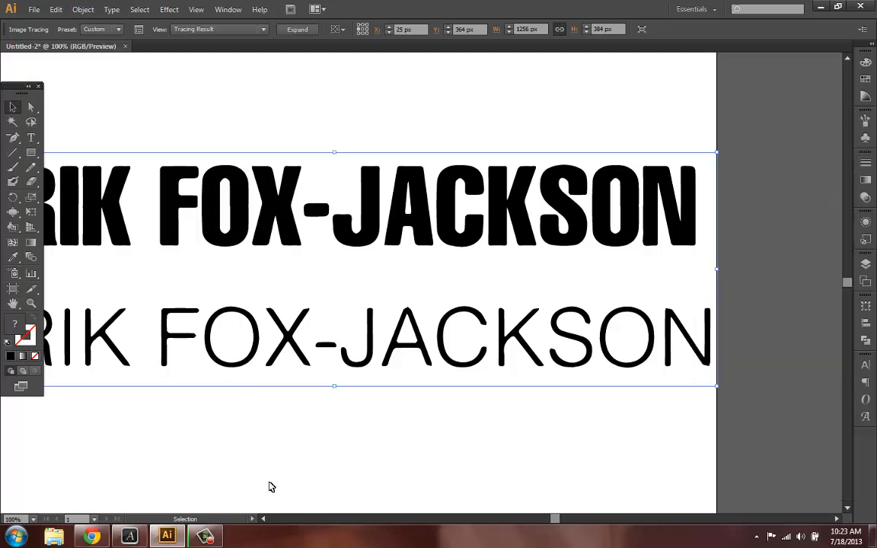
{"action": "left_click", "coordinate": [264, 521]}
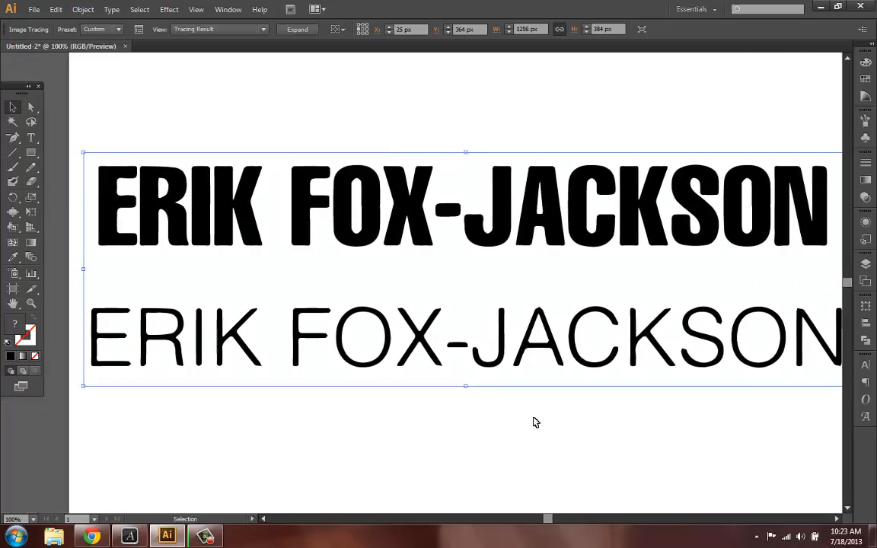
{"action": "left_click", "coordinate": [837, 519]}
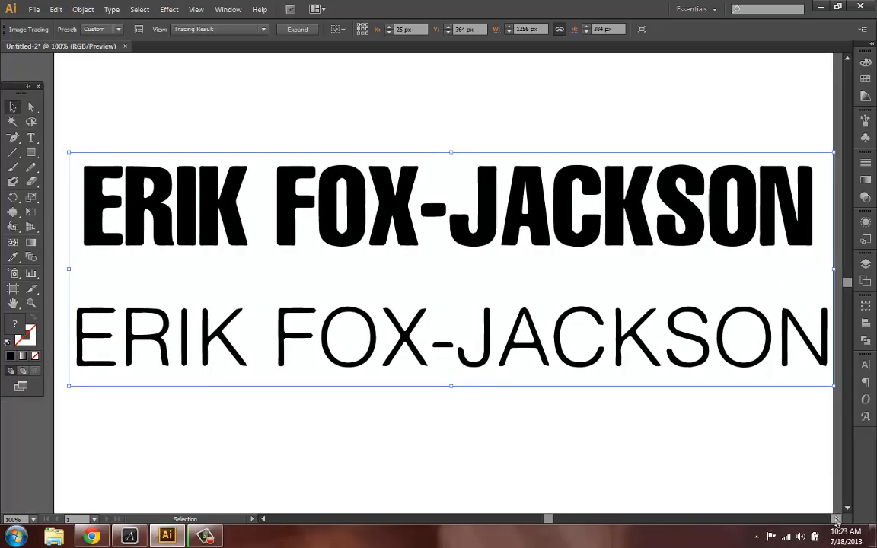
{"action": "left_click", "coordinate": [837, 519]}
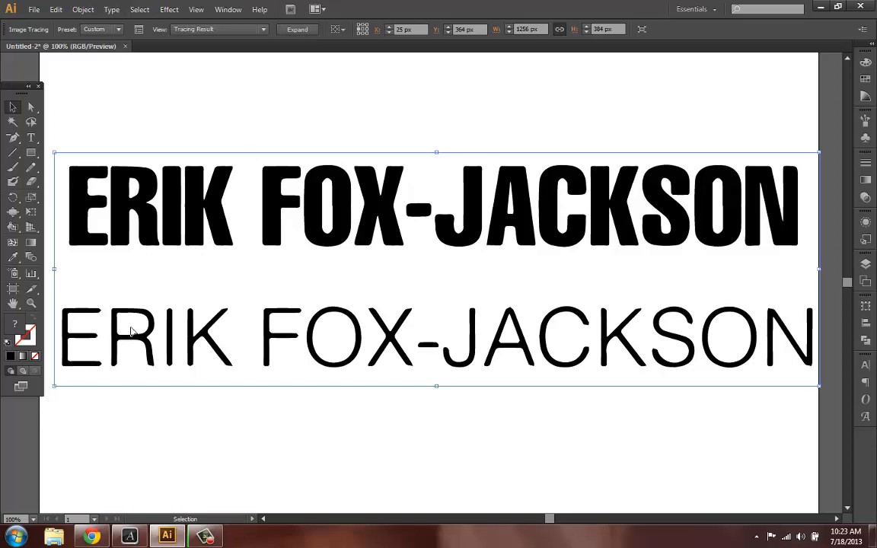
{"action": "left_click", "coordinate": [295, 32]}
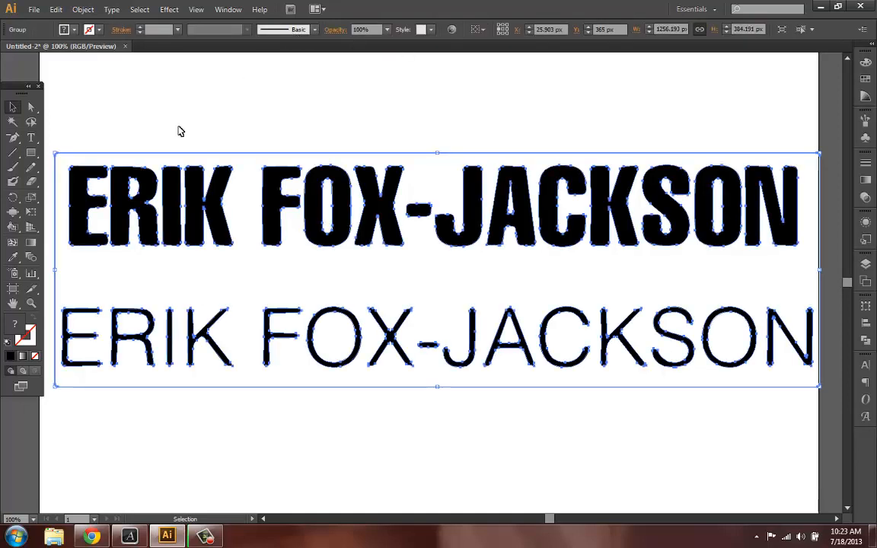
- Select and remove the white background with the Magic Wand, then select the remaining traced letters
{"action": "left_click", "coordinate": [31, 109]}
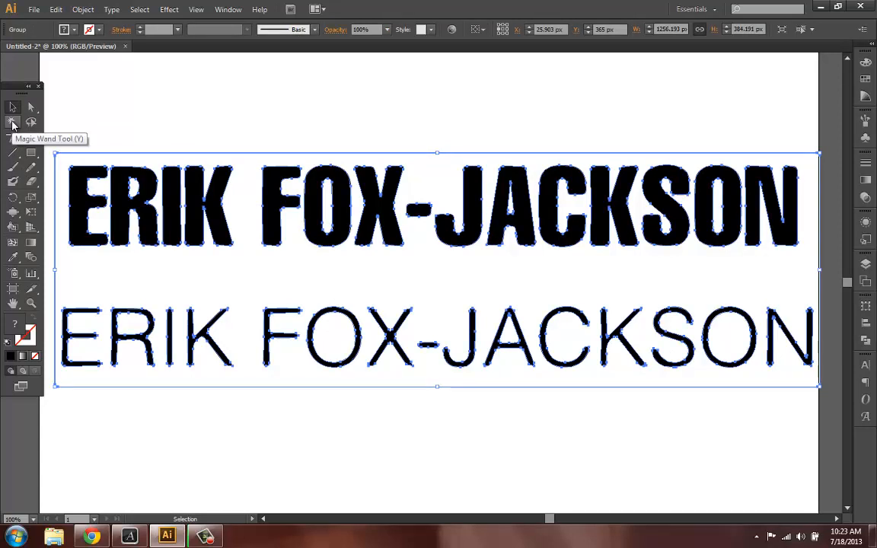
{"action": "left_click", "coordinate": [12, 122]}
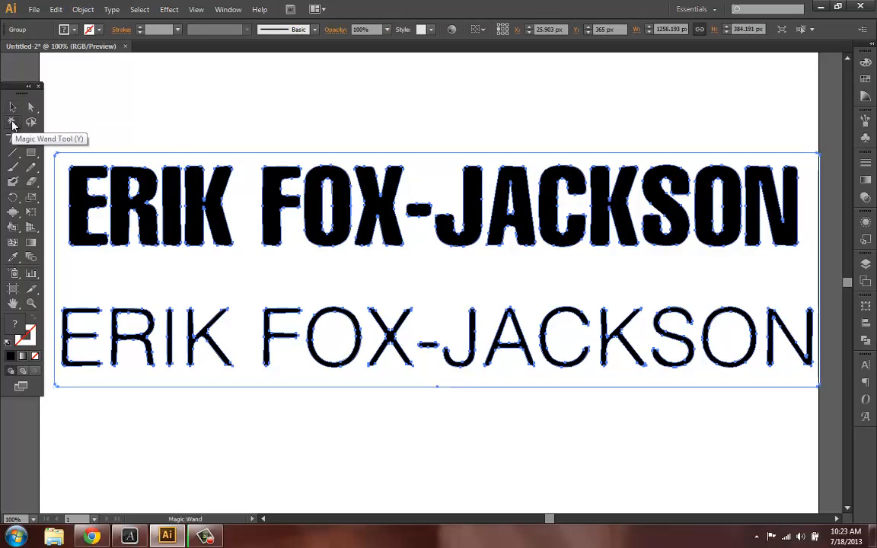
{"action": "left_click", "coordinate": [251, 158]}
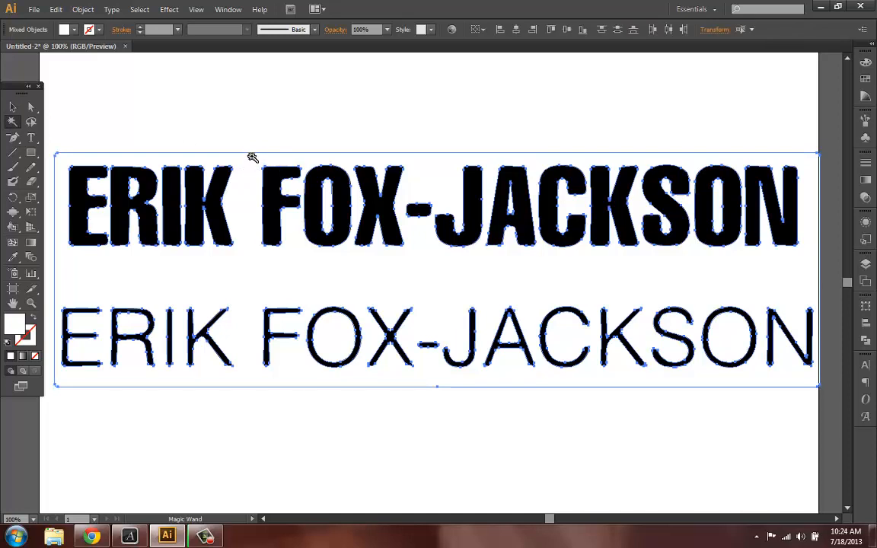
{"action": "left_click", "coordinate": [64, 291]}
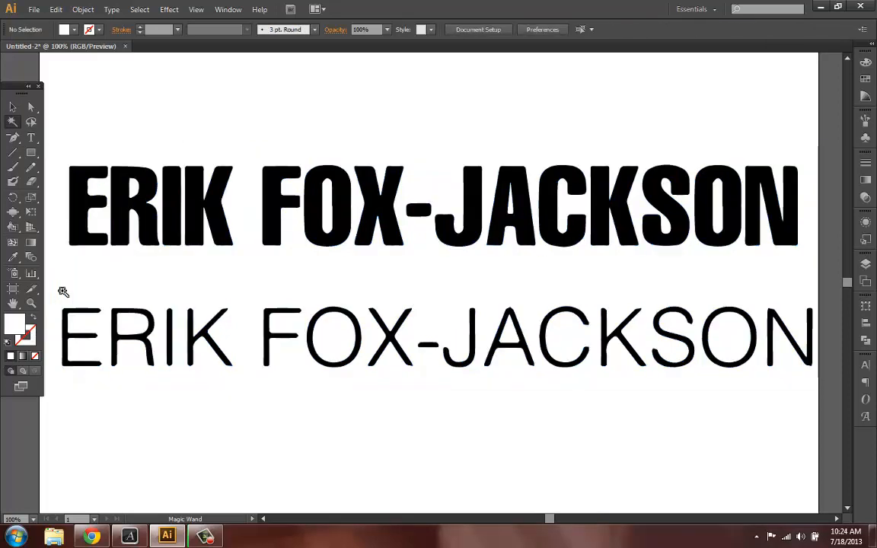
{"action": "left_click", "coordinate": [12, 107]}
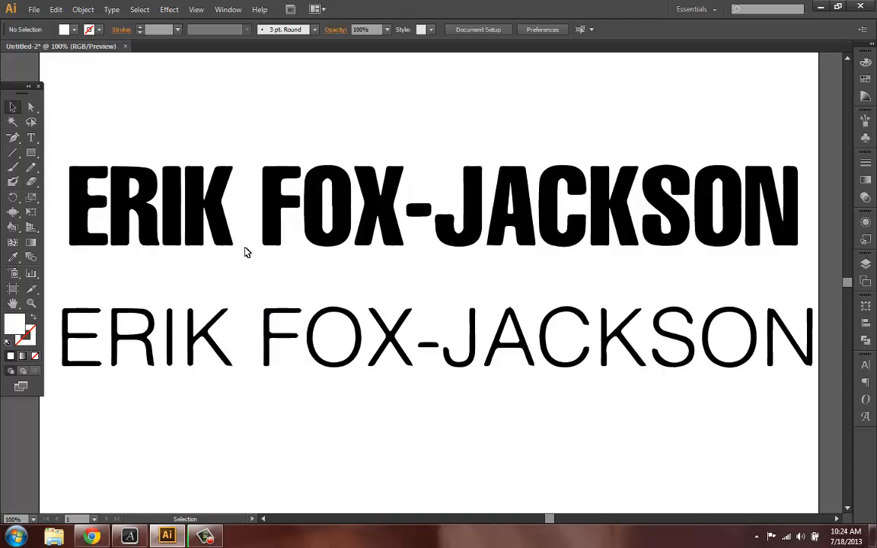
{"action": "left_click", "coordinate": [80, 209]}
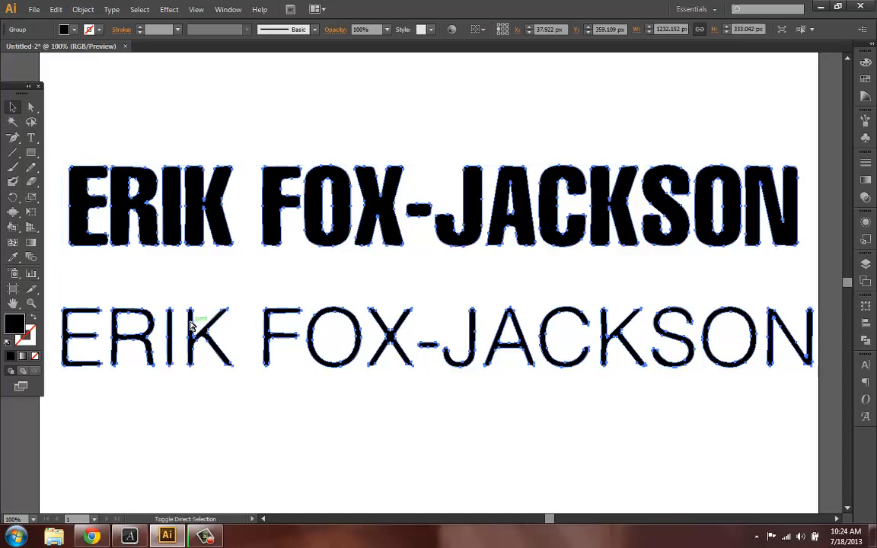
- Ungroup the traced letters, then select and delete the thin lower line of name text
{"action": "key", "text": "ctrl+shift+g"}
{"action": "left_click", "coordinate": [46, 141]}
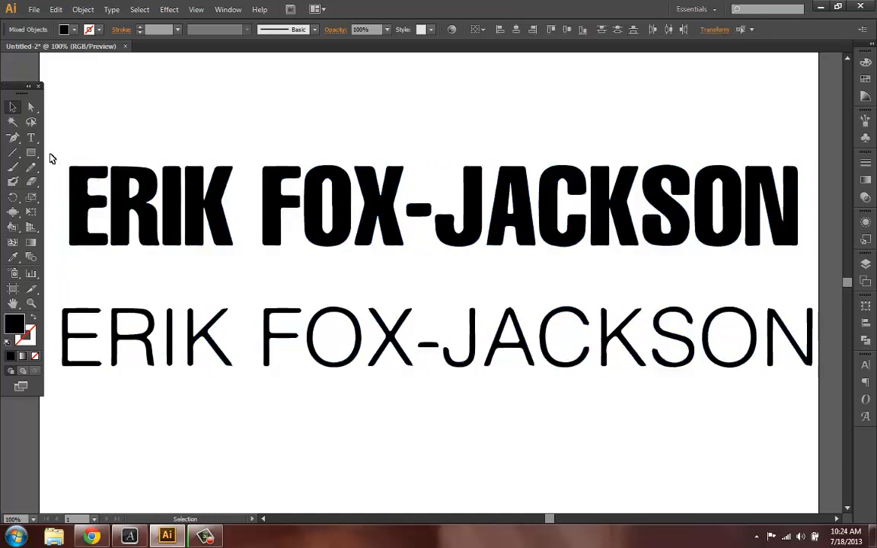
{"action": "left_click_drag", "start_coordinate": [52, 279], "coordinate": [740, 384]}
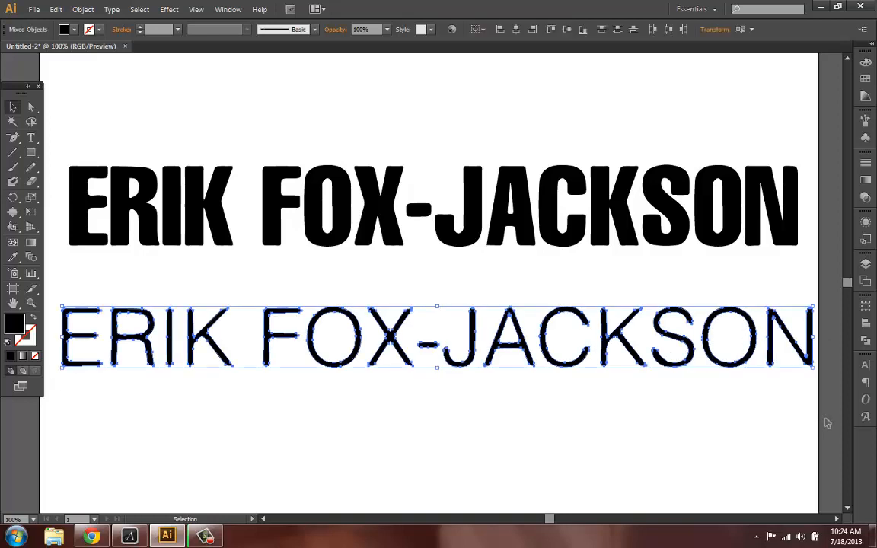
{"action": "key", "text": "Delete"}
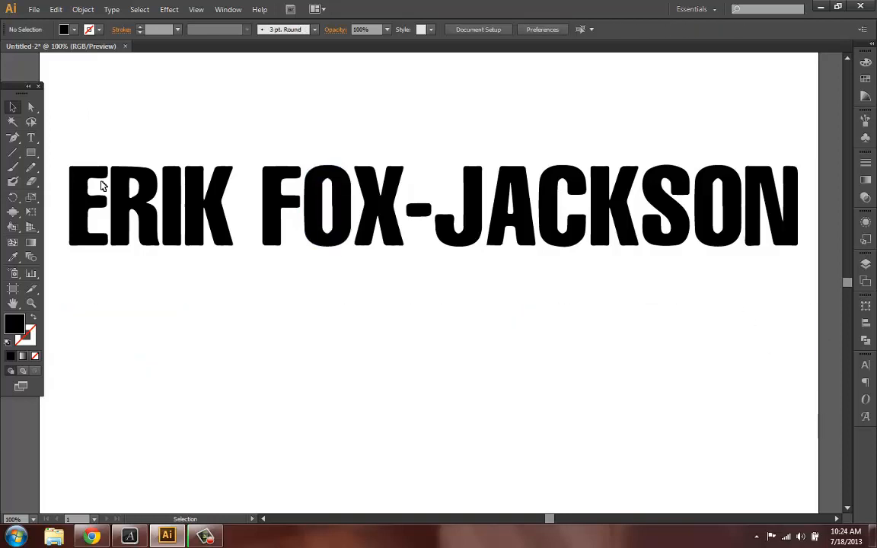
- Select all the traced bold letters and group them together
{"action": "left_click_drag", "start_coordinate": [66, 111], "coordinate": [799, 205]}
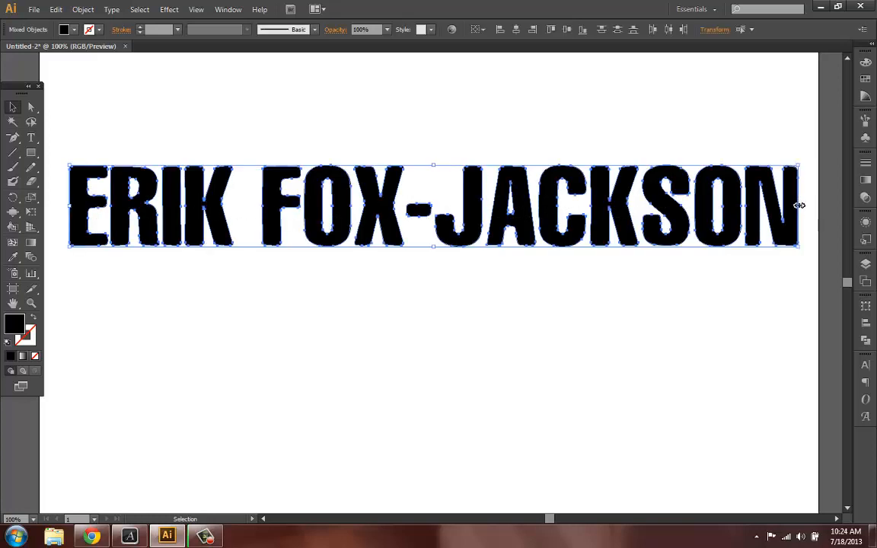
{"action": "key", "text": "ctrl+g"}
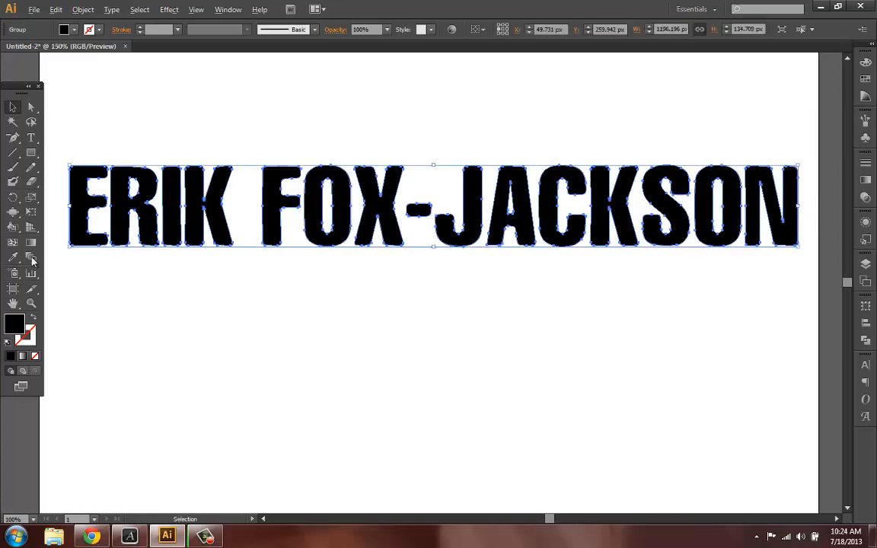
{"action": "scroll", "coordinate": [351, 232], "scroll_direction": "left", "scroll_amount": 5}
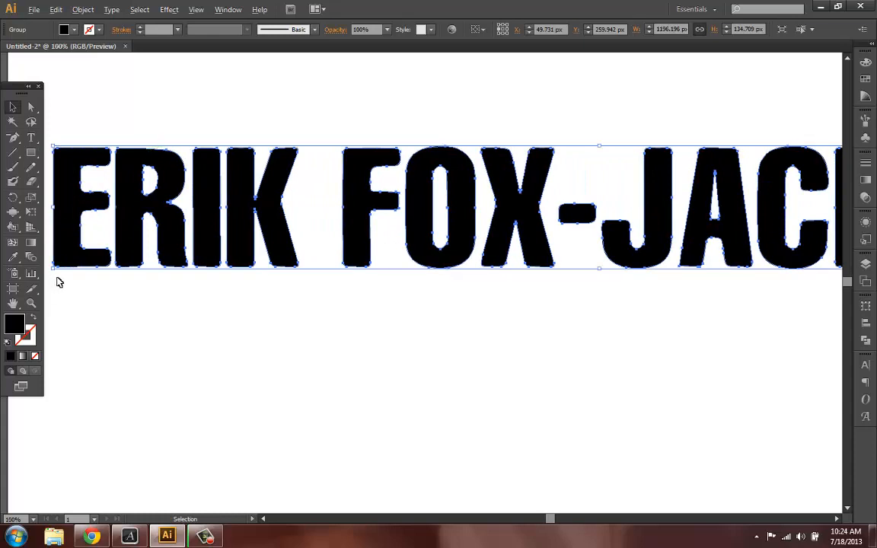
{"action": "scroll", "coordinate": [59, 281], "scroll_direction": "down", "scroll_amount": 2}
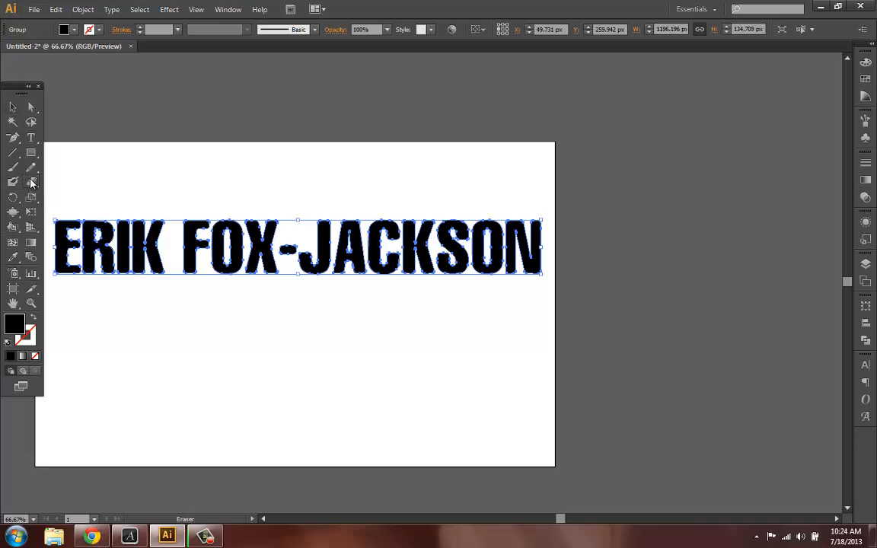
- Set the Eraser tool's roundness to 14% in its options
{"action": "left_click", "coordinate": [32, 183]}
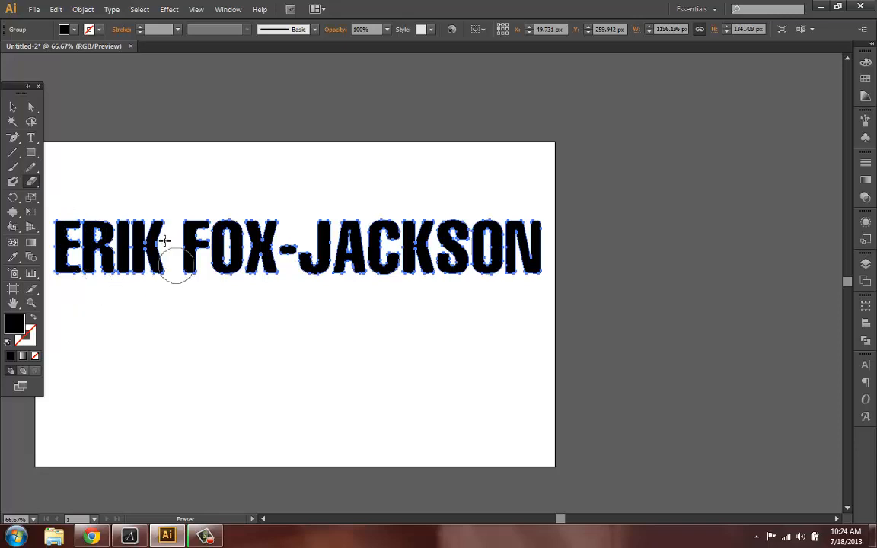
{"action": "double_click", "coordinate": [31, 182]}
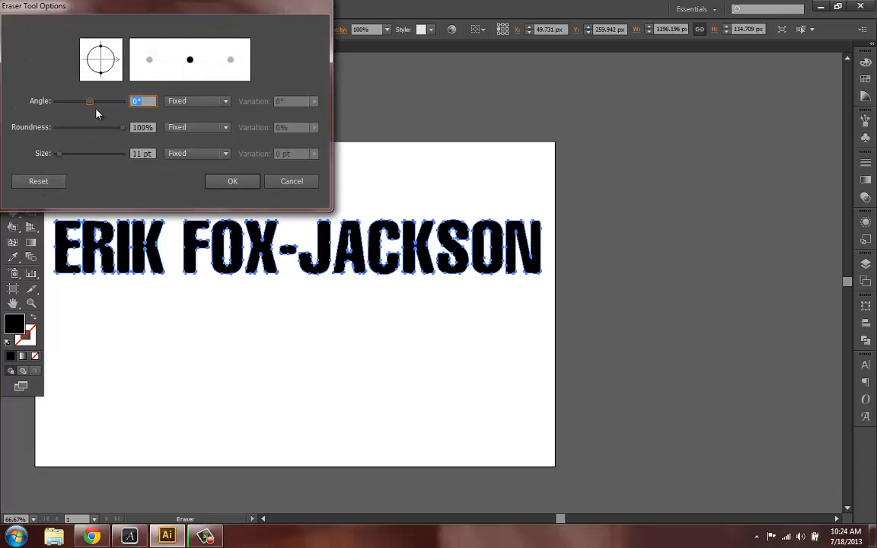
{"action": "left_click_drag", "start_coordinate": [98, 130], "coordinate": [67, 134]}
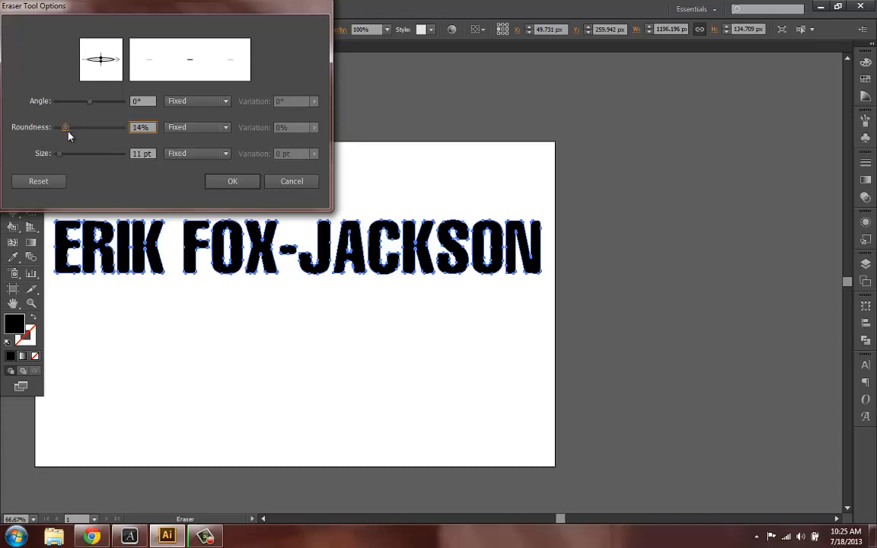
{"action": "left_click", "coordinate": [223, 184]}
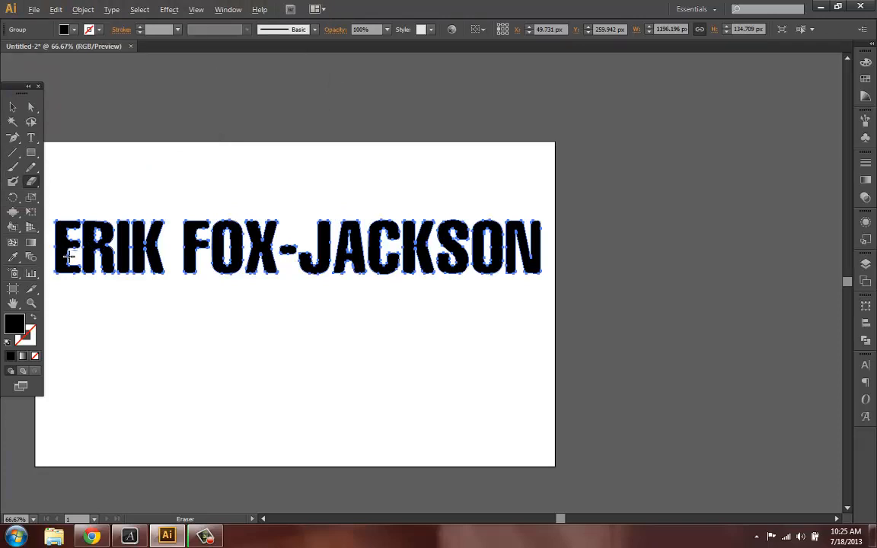
- Erase a thin slanted cut across the top of the E, then deselect
{"action": "scroll", "coordinate": [67, 262], "scroll_direction": "up", "scroll_amount": 3}
{"action": "scroll", "coordinate": [133, 276], "scroll_direction": "left", "scroll_amount": 3}
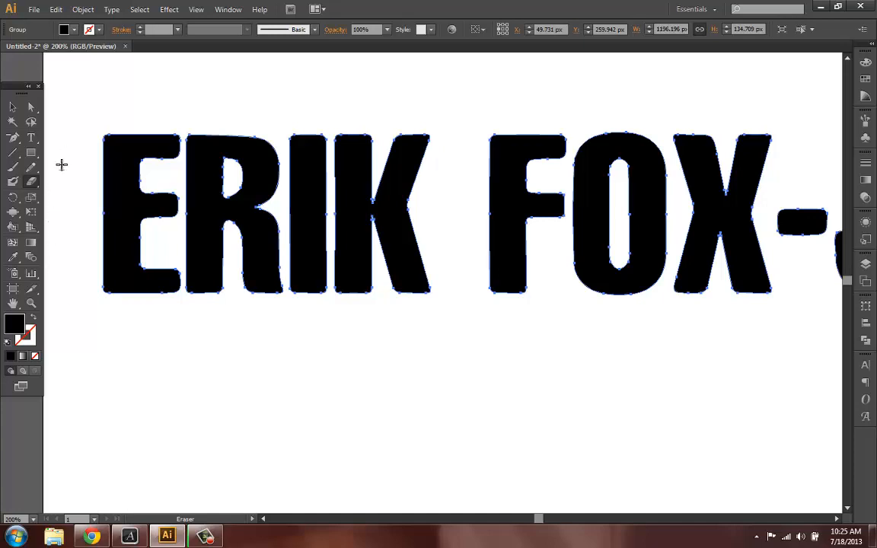
{"action": "mouse_move", "coordinate": [58, 152]}
{"action": "left_mouse_down"}
{"action": "mouse_move", "coordinate": [203, 180]}
{"action": "mouse_move", "coordinate": [208, 229]}
{"action": "mouse_move", "coordinate": [105, 323]}
{"action": "left_mouse_up"}
{"action": "left_click", "coordinate": [13, 107]}
{"action": "left_click", "coordinate": [58, 251]}
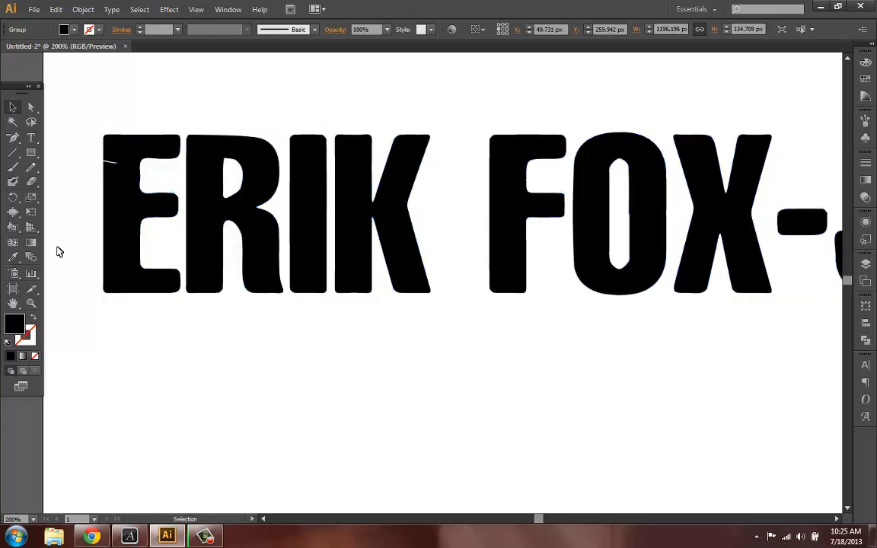
- Zoom in and out to inspect the eraser cut on the E
{"action": "scroll", "coordinate": [114, 179], "scroll_direction": "up", "scroll_amount": 2}
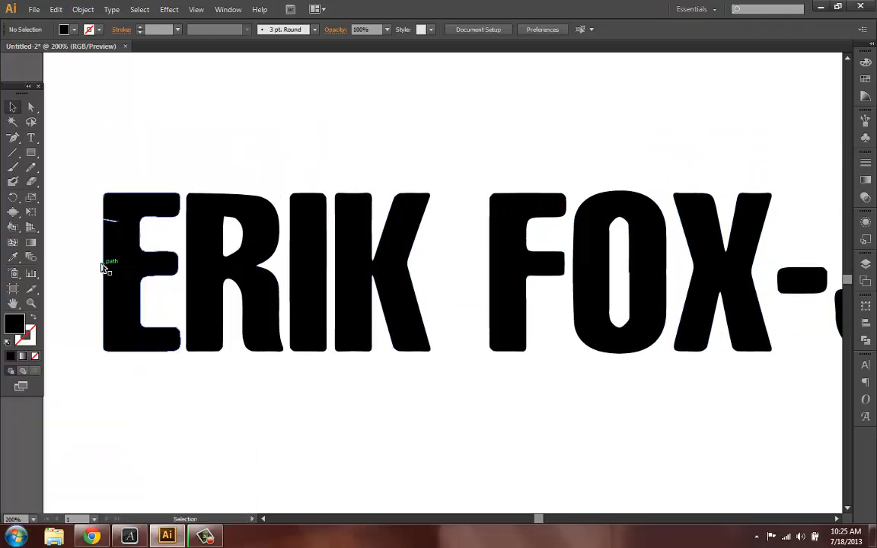
{"action": "key", "text": "super"}
{"action": "left_click", "coordinate": [100, 195]}
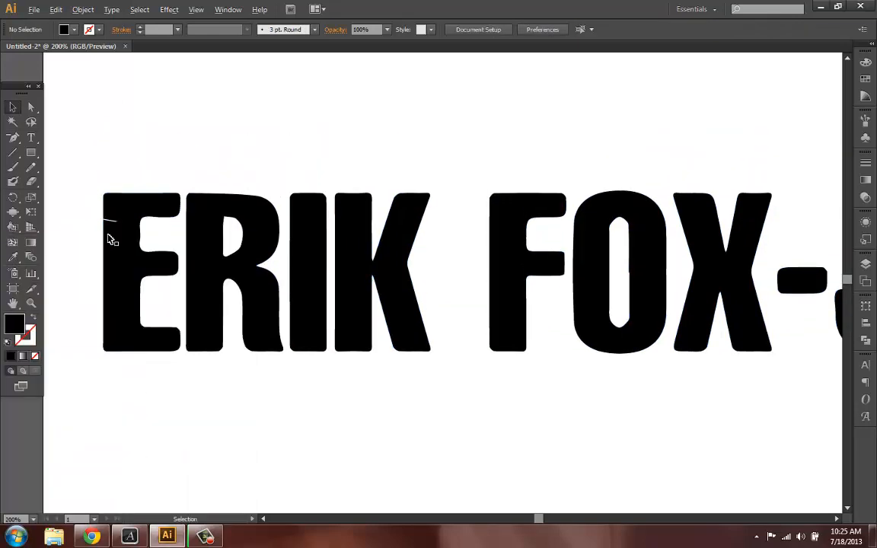
{"action": "scroll", "coordinate": [108, 236], "scroll_direction": "up", "scroll_amount": 4}
{"action": "scroll", "coordinate": [108, 243], "scroll_direction": "up", "scroll_amount": 1}
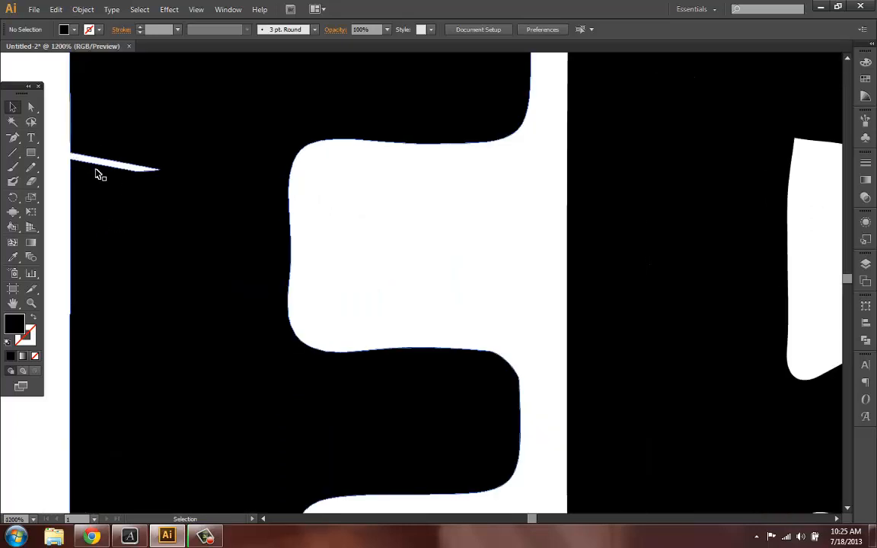
{"action": "scroll", "coordinate": [99, 172], "scroll_direction": "down", "scroll_amount": 1}
{"action": "scroll", "coordinate": [94, 220], "scroll_direction": "down", "scroll_amount": 1}
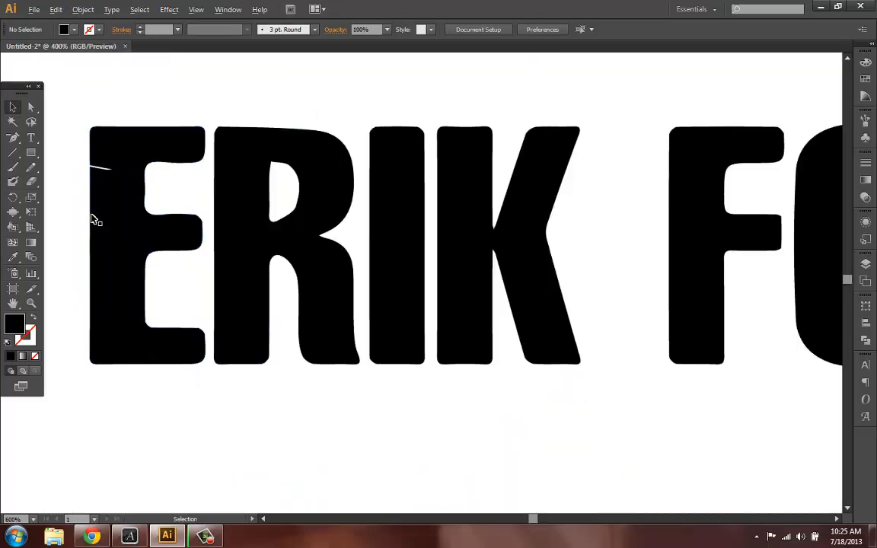
{"action": "scroll", "coordinate": [93, 218], "scroll_direction": "down", "scroll_amount": 2}
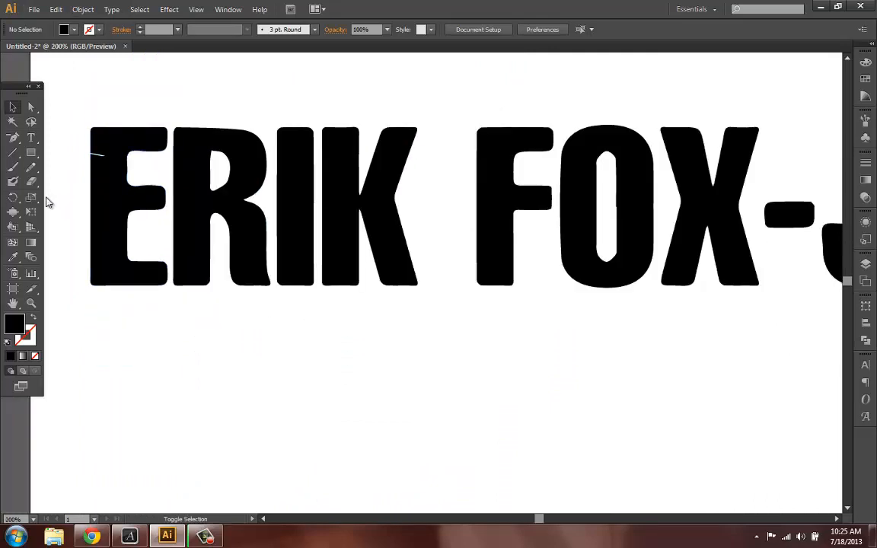
- Erase several thin slanted cuts across the letters from E through X with the Eraser
{"action": "left_click", "coordinate": [31, 181]}
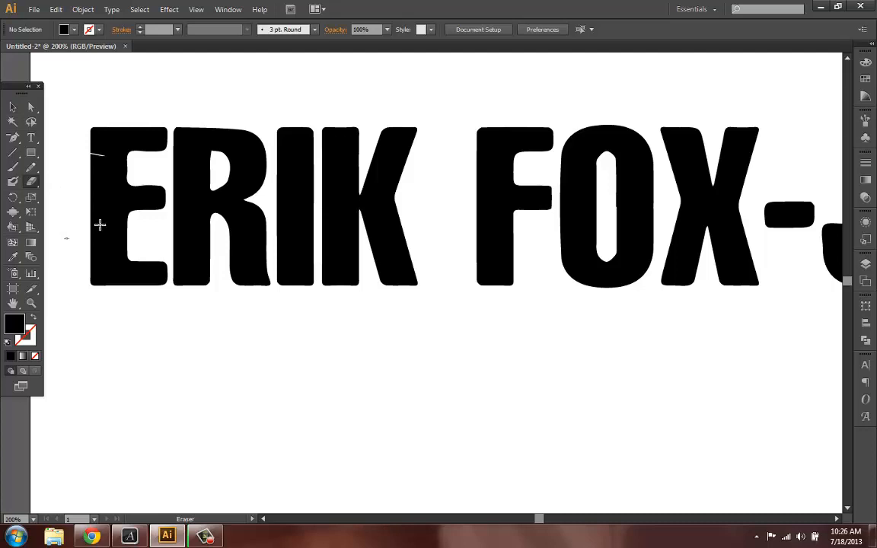
{"action": "left_click_drag", "start_coordinate": [163, 234], "coordinate": [217, 234]}
{"action": "left_click_drag", "start_coordinate": [233, 78], "coordinate": [231, 157]}
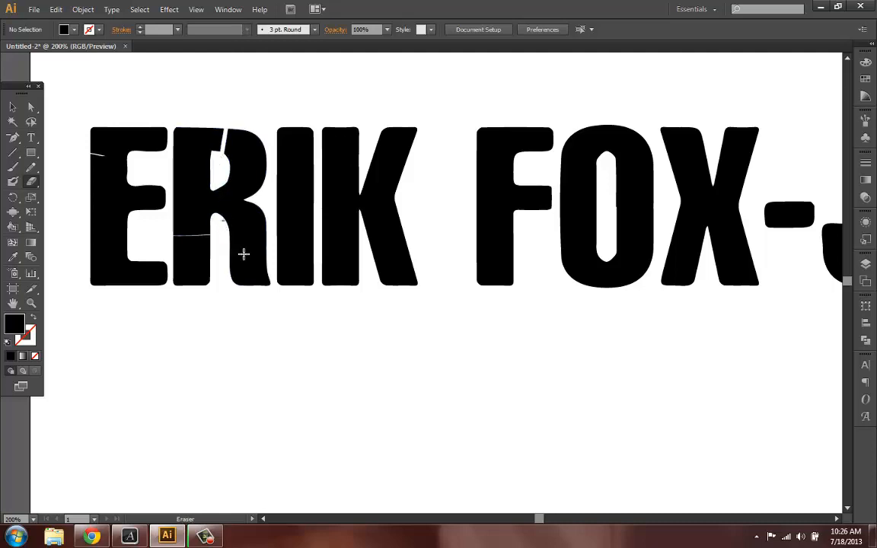
{"action": "scroll", "coordinate": [251, 257], "scroll_direction": "right", "scroll_amount": 2}
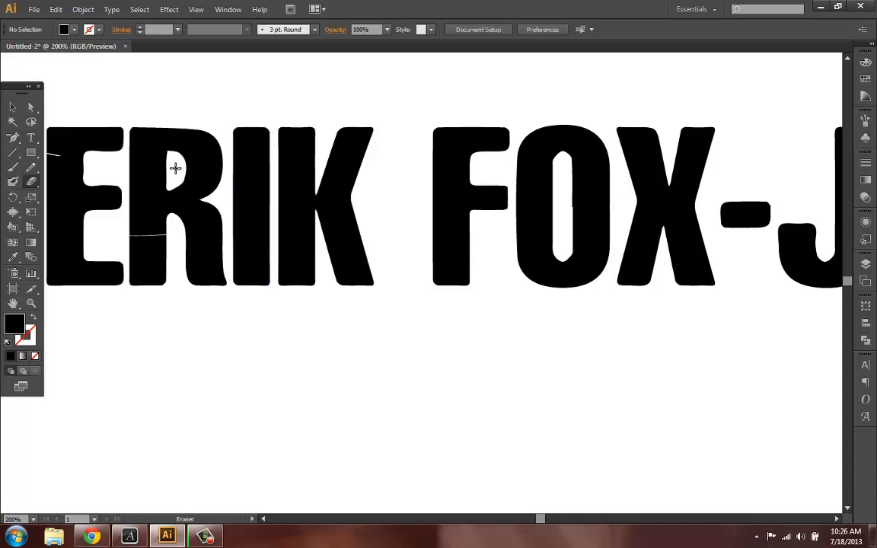
{"action": "left_click_drag", "start_coordinate": [176, 171], "coordinate": [267, 157]}
{"action": "left_click_drag", "start_coordinate": [242, 133], "coordinate": [484, 121]}
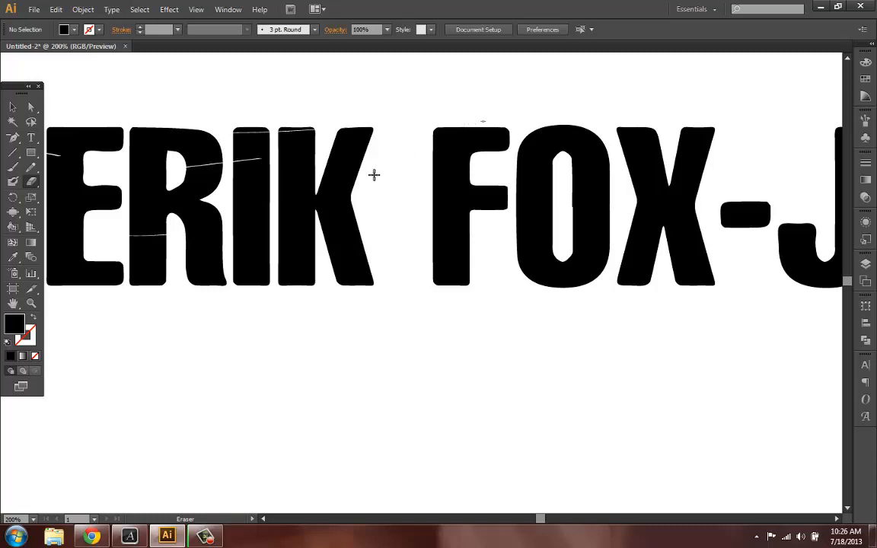
{"action": "scroll", "coordinate": [374, 177], "scroll_direction": "down", "scroll_amount": 1}
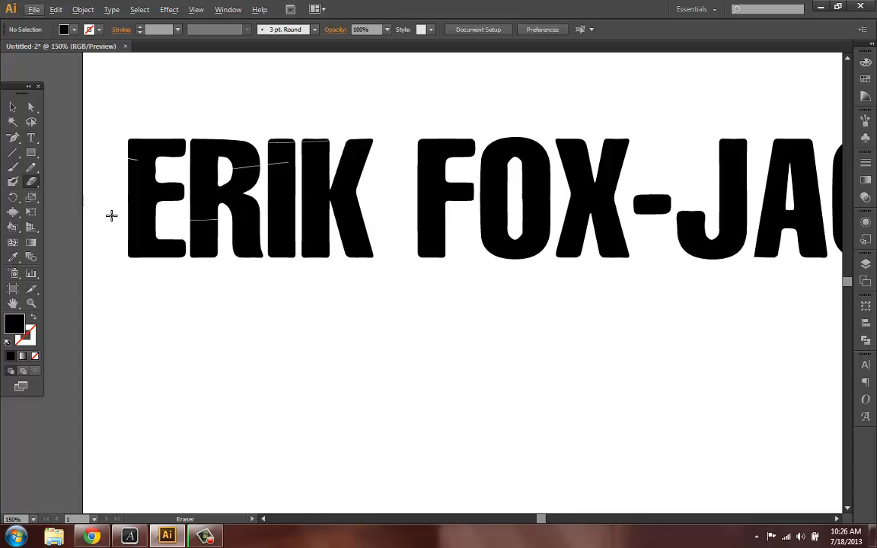
{"action": "left_click_drag", "start_coordinate": [112, 215], "coordinate": [239, 202]}
{"action": "left_click_drag", "start_coordinate": [192, 254], "coordinate": [373, 242]}
{"action": "left_click_drag", "start_coordinate": [394, 185], "coordinate": [663, 150]}
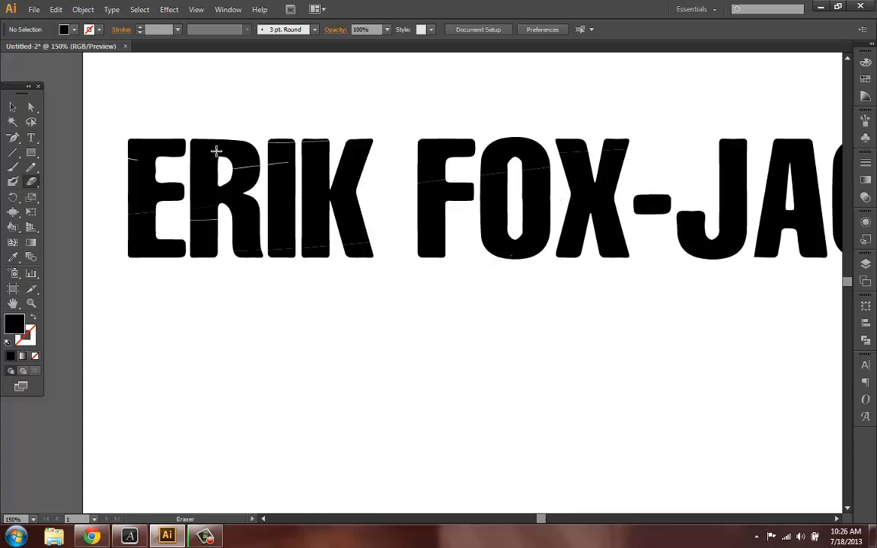
- Move the anchor point at the bottom of the O's inner counter upward with Direct Selection
{"action": "left_click", "coordinate": [33, 110]}
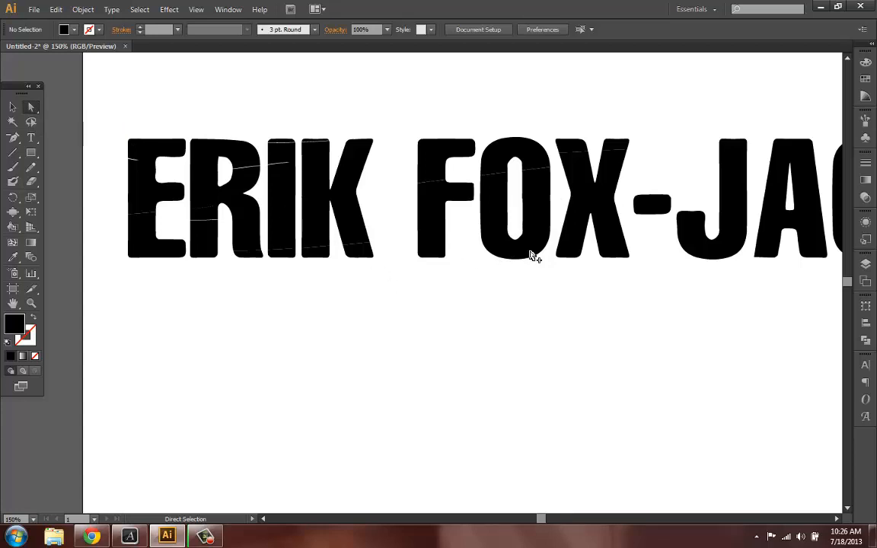
{"action": "scroll", "coordinate": [532, 255], "scroll_direction": "up", "scroll_amount": 2, "text": "alt"}
{"action": "scroll", "coordinate": [531, 254], "scroll_direction": "up", "scroll_amount": 2, "text": "alt"}
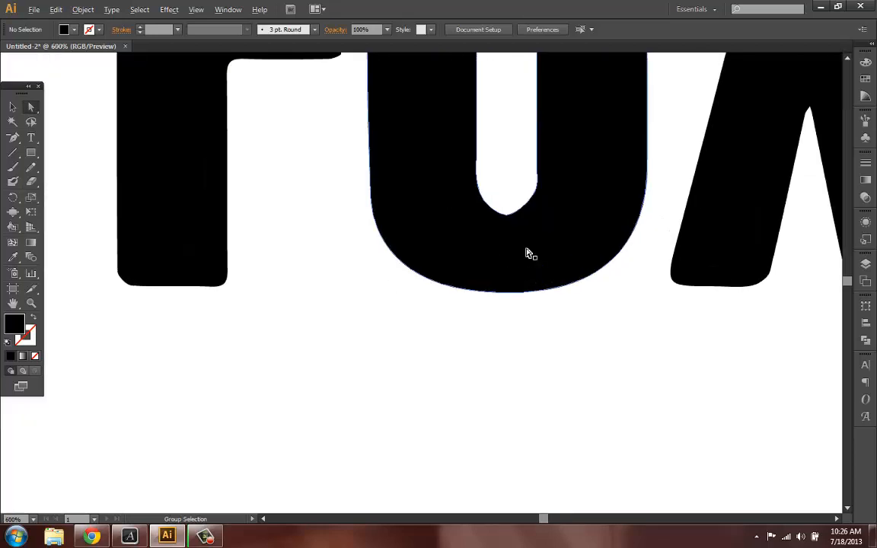
{"action": "scroll", "coordinate": [537, 193], "scroll_direction": "up", "scroll_amount": 2, "text": "alt"}
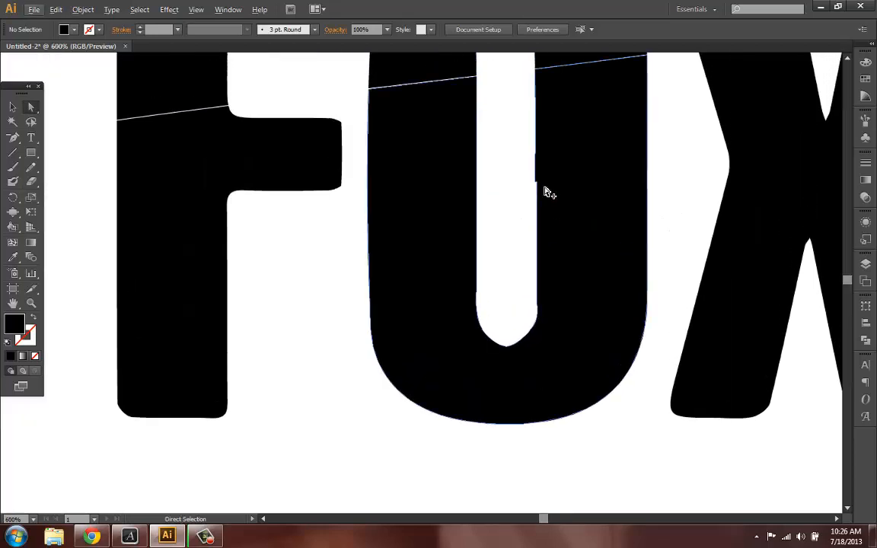
{"action": "scroll", "coordinate": [533, 187], "scroll_direction": "up", "scroll_amount": 2, "text": "alt"}
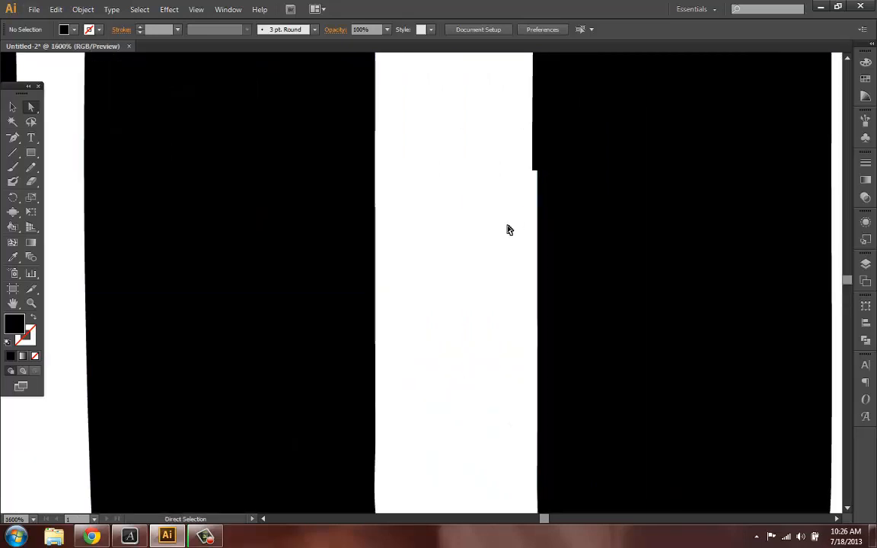
{"action": "scroll", "coordinate": [480, 284], "scroll_direction": "down", "scroll_amount": 2, "text": "alt"}
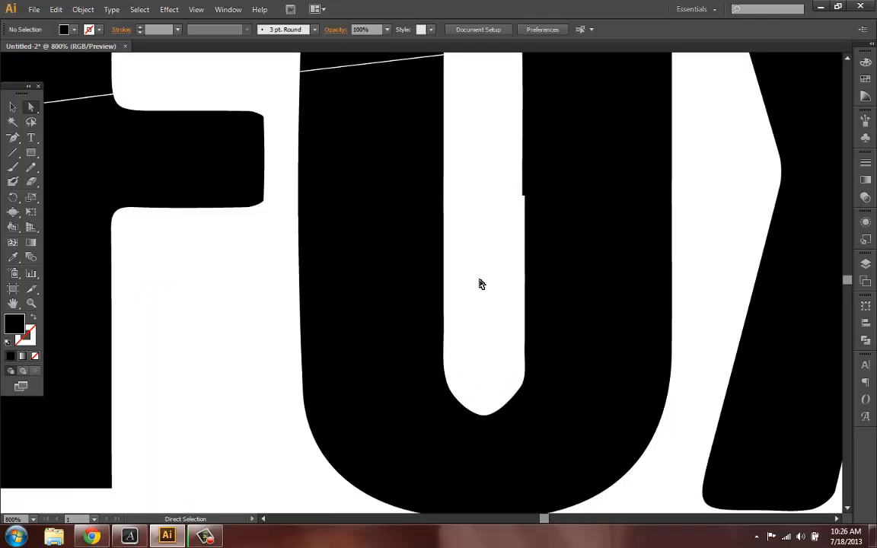
{"action": "scroll", "coordinate": [480, 284], "scroll_direction": "down", "scroll_amount": 1}
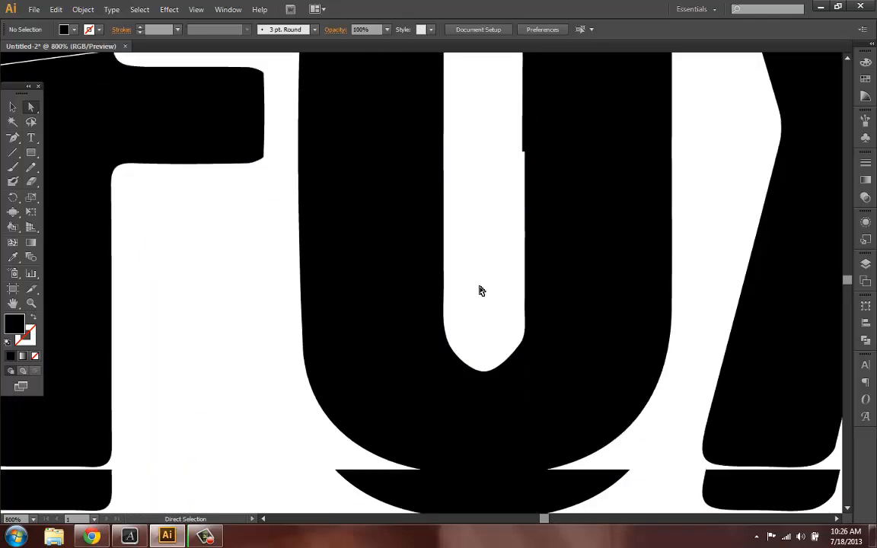
{"action": "left_click", "coordinate": [484, 372]}
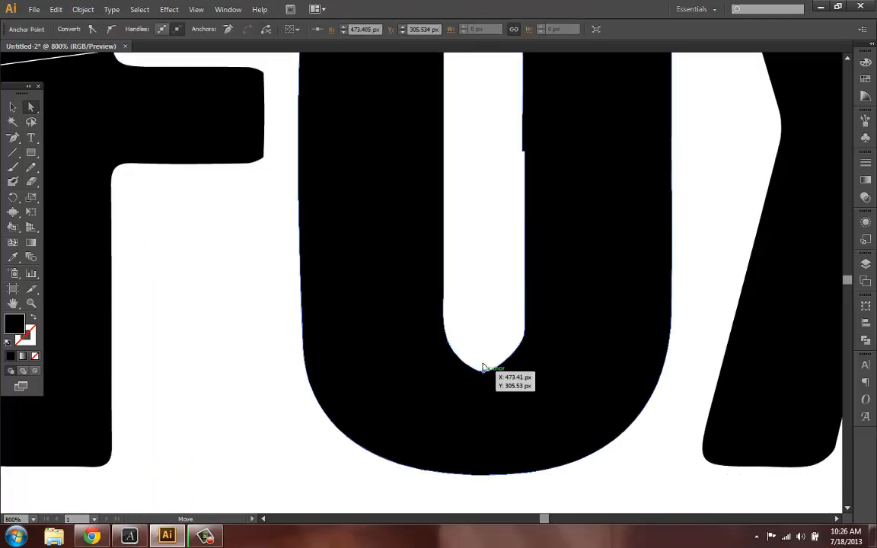
{"action": "left_click_drag", "start_coordinate": [485, 373], "coordinate": [485, 359]}
{"action": "left_click", "coordinate": [483, 306]}
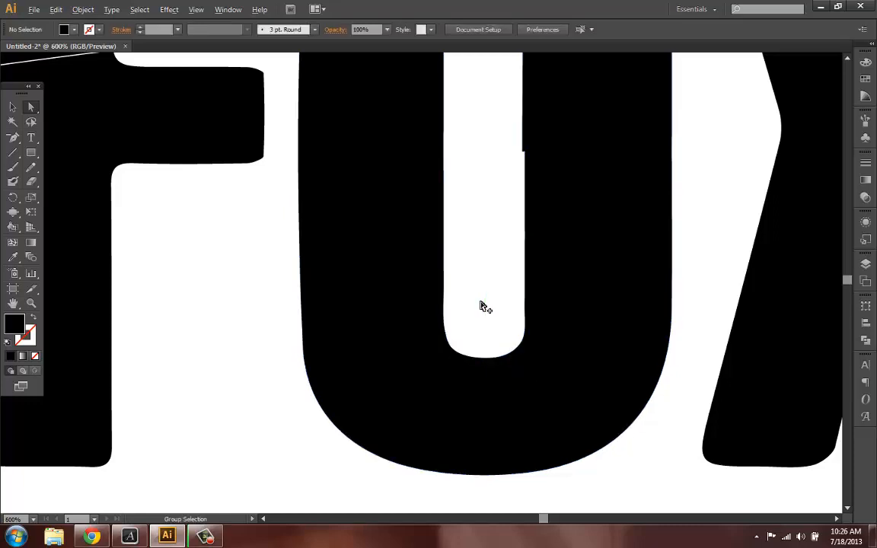
{"action": "scroll", "coordinate": [483, 306], "scroll_direction": "down", "scroll_amount": 3}
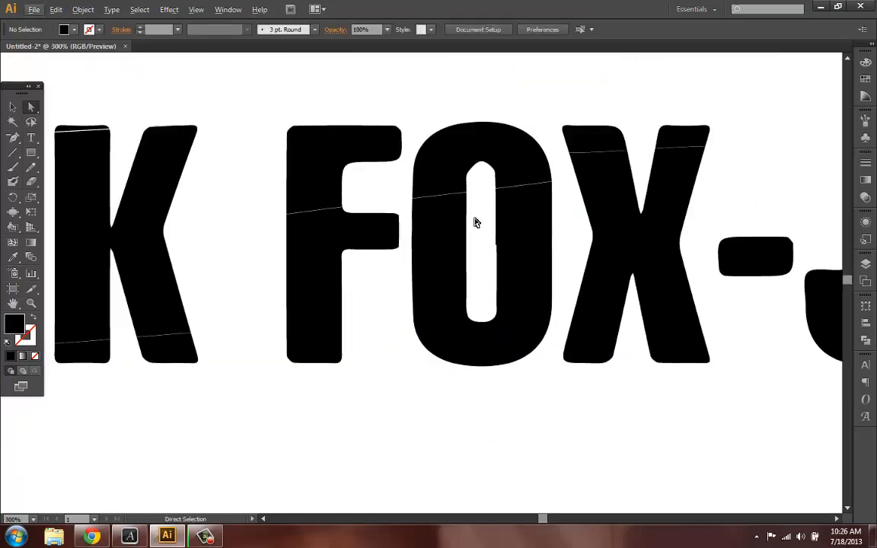
{"action": "scroll", "coordinate": [491, 310], "scroll_direction": "down", "scroll_amount": 1}
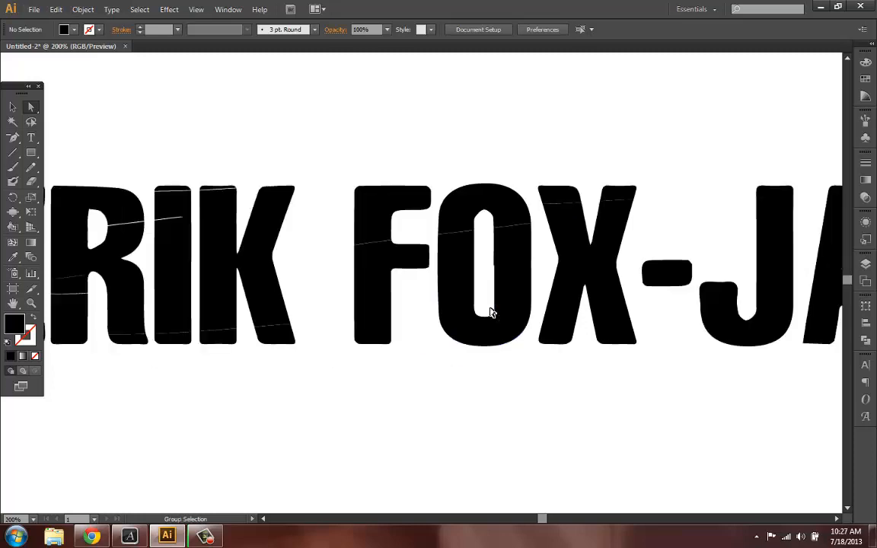
{"action": "scroll", "coordinate": [491, 310], "scroll_direction": "right", "scroll_amount": 5}
{"action": "scroll", "coordinate": [491, 312], "scroll_direction": "down", "scroll_amount": 1}
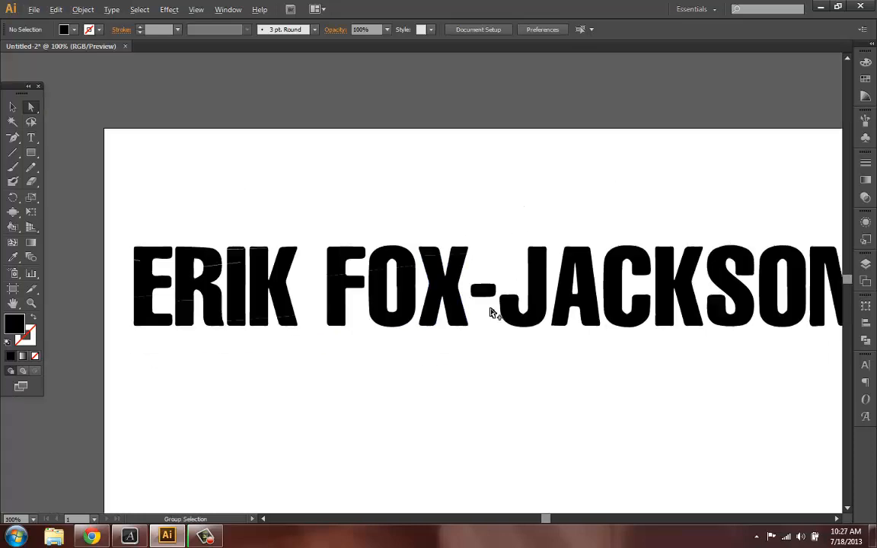
- Select the traced letter group and apply a linear gradient fill to it
{"action": "scroll", "coordinate": [491, 314], "scroll_direction": "down", "scroll_amount": 1}
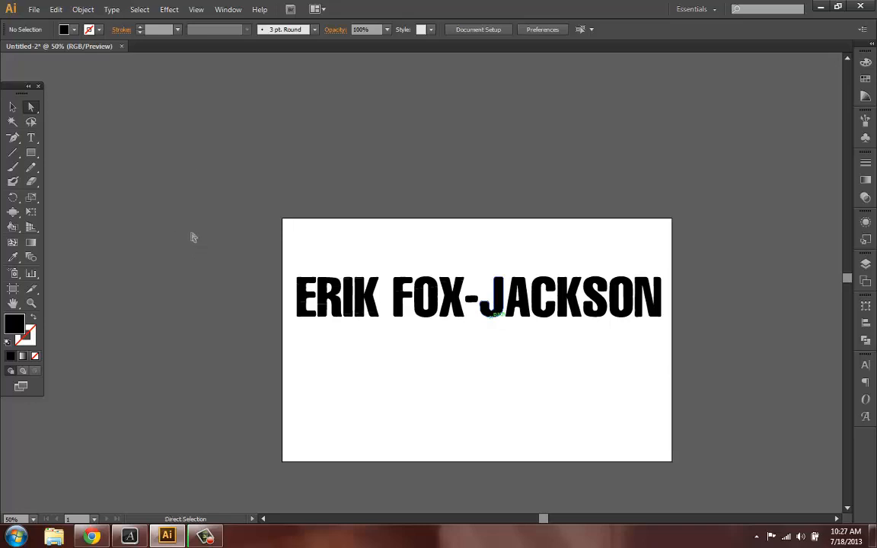
{"action": "scroll", "coordinate": [373, 357], "scroll_direction": "up", "scroll_amount": 1}
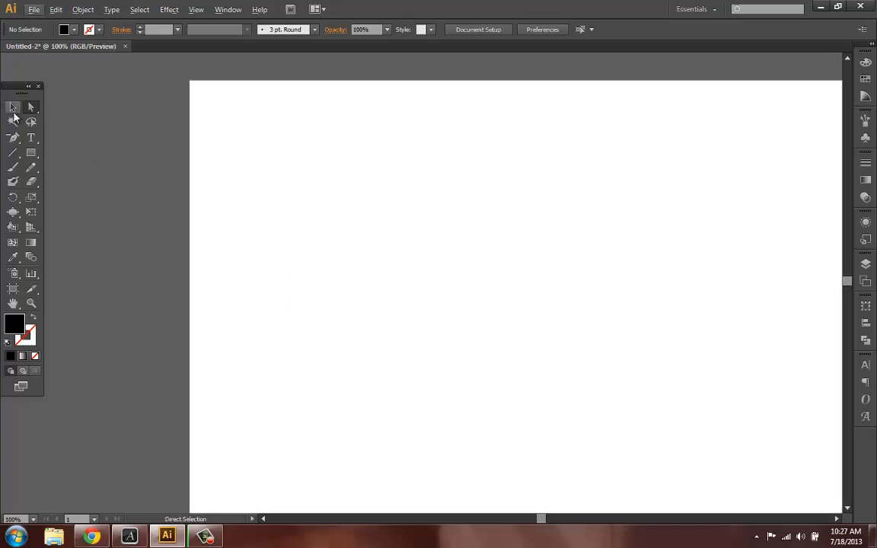
{"action": "left_click", "coordinate": [12, 107]}
{"action": "left_click", "coordinate": [294, 225]}
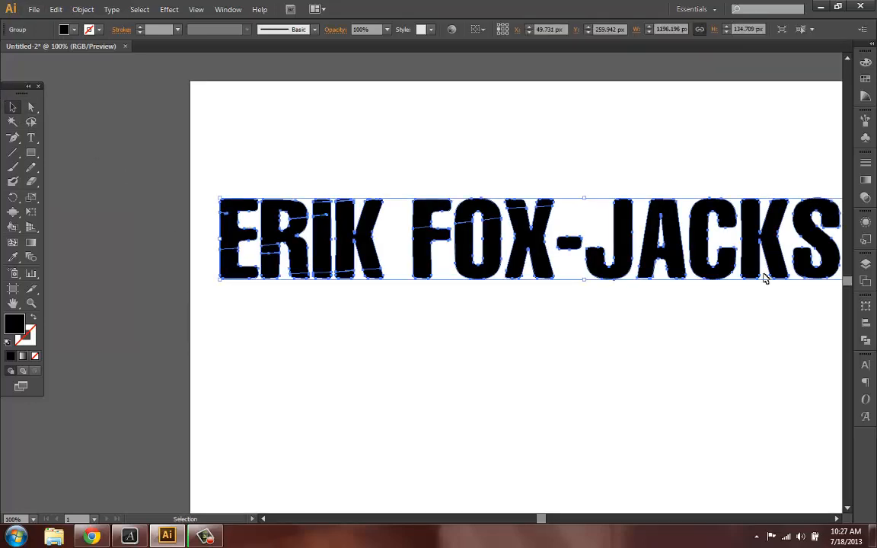
{"action": "left_click", "coordinate": [865, 182]}
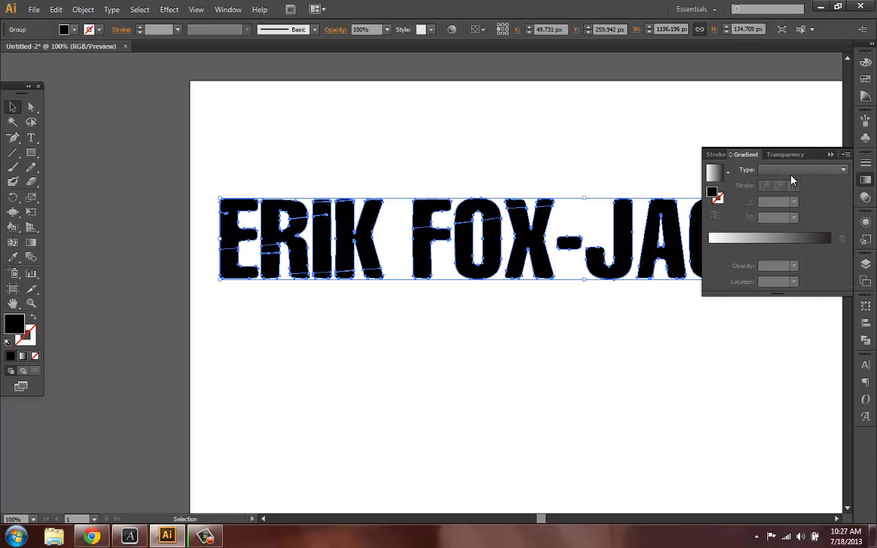
{"action": "left_click", "coordinate": [845, 173]}
{"action": "left_click", "coordinate": [845, 173]}
{"action": "left_click", "coordinate": [813, 242]}
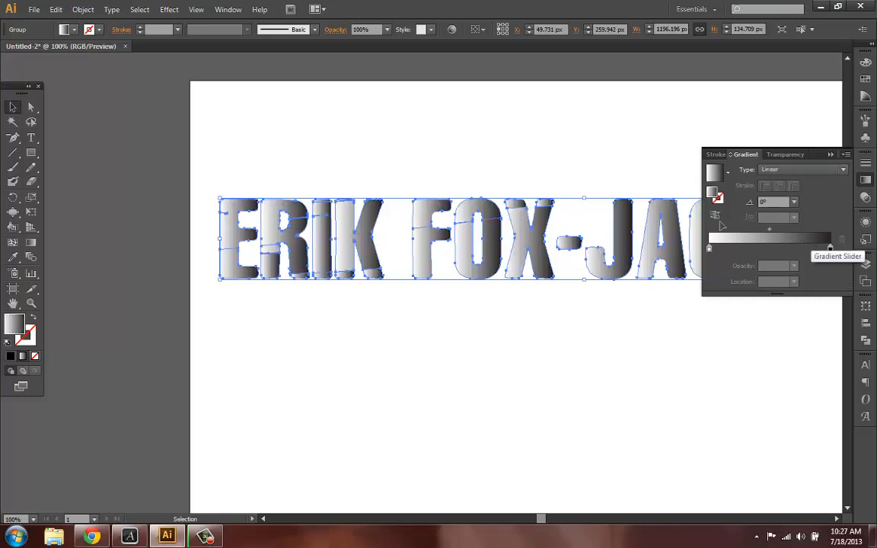
- Redirect the gradient vertically across the letters with the Gradient tool to a -90° angle
{"action": "key", "text": "g"}
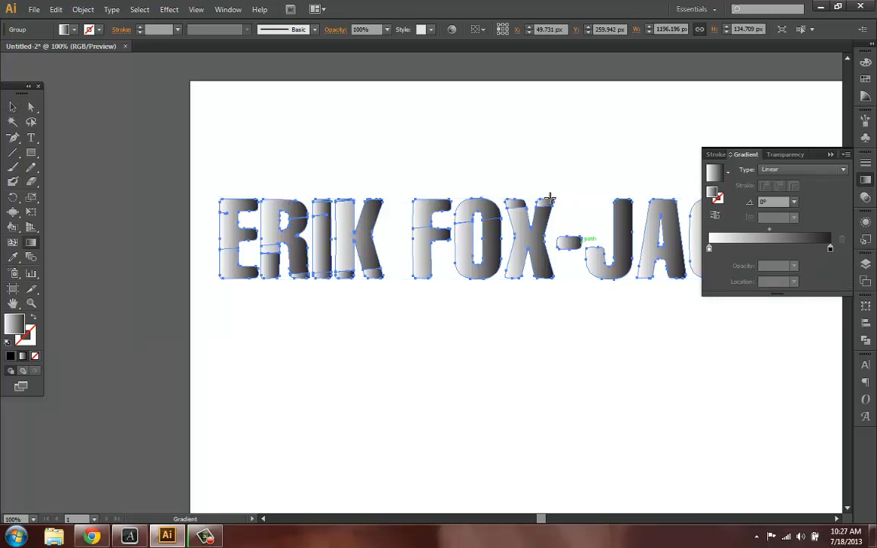
{"action": "left_click_drag", "start_coordinate": [549, 200], "coordinate": [548, 279]}
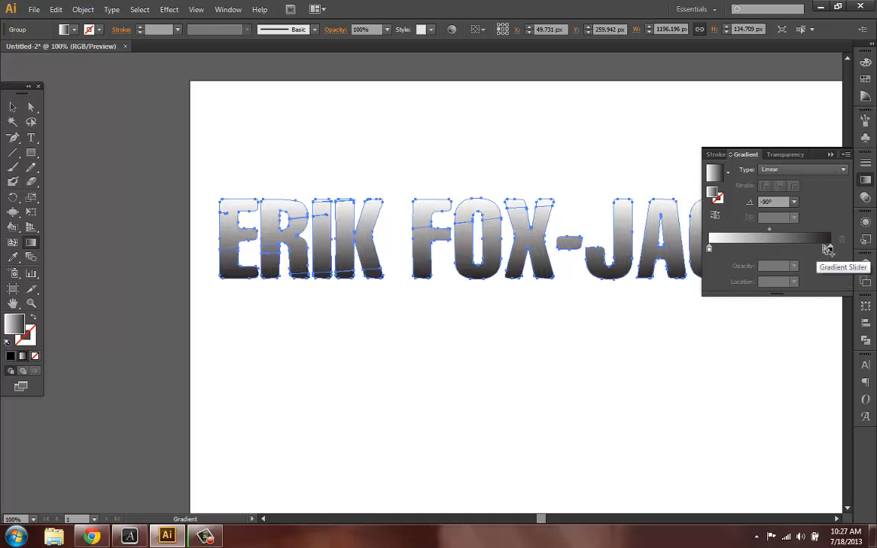
{"action": "left_click", "coordinate": [823, 246]}
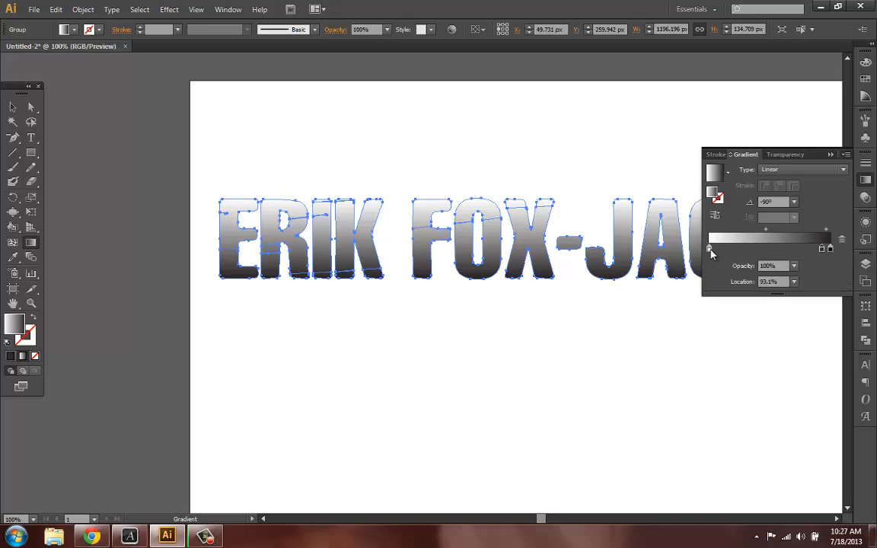
- Rework the gradient stops so both ends are dark, set the midpoint location to 28.33%, then deselect
{"action": "left_click_drag", "start_coordinate": [710, 253], "coordinate": [668, 308]}
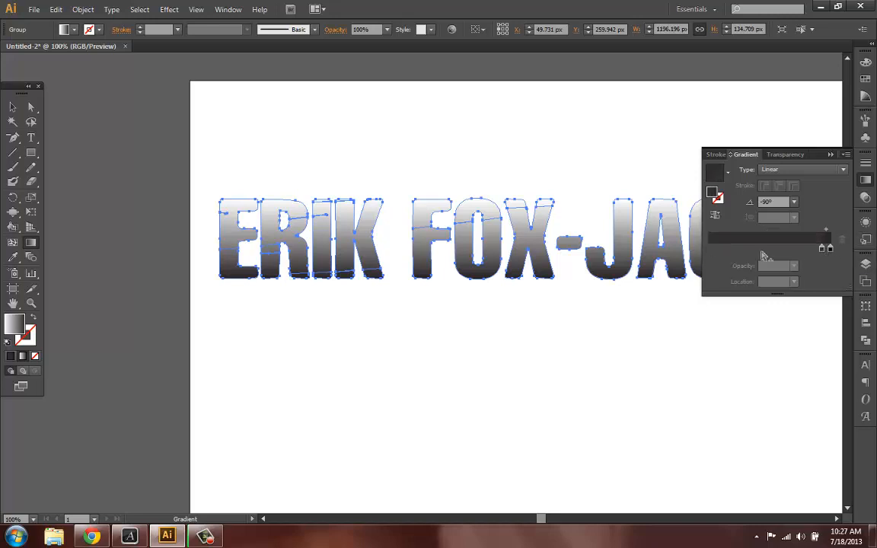
{"action": "left_click_drag", "start_coordinate": [823, 248], "coordinate": [722, 248]}
{"action": "left_click_drag", "start_coordinate": [662, 248], "coordinate": [648, 247]}
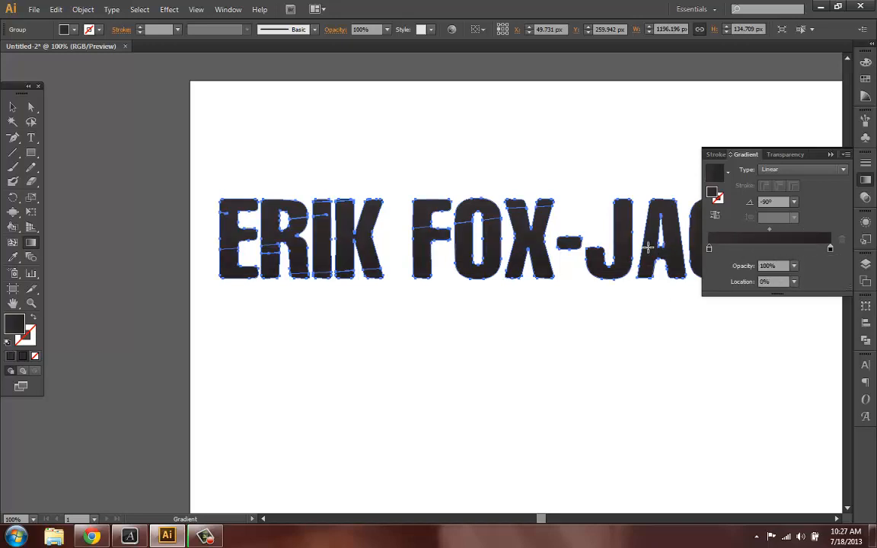
{"action": "left_click_drag", "start_coordinate": [769, 230], "coordinate": [744, 232]}
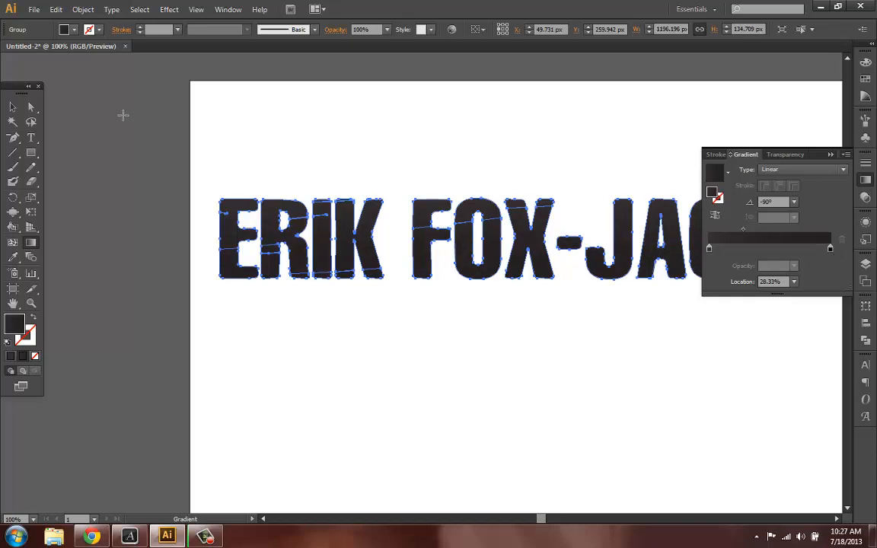
{"action": "left_click", "coordinate": [14, 110]}
{"action": "left_click", "coordinate": [467, 142]}
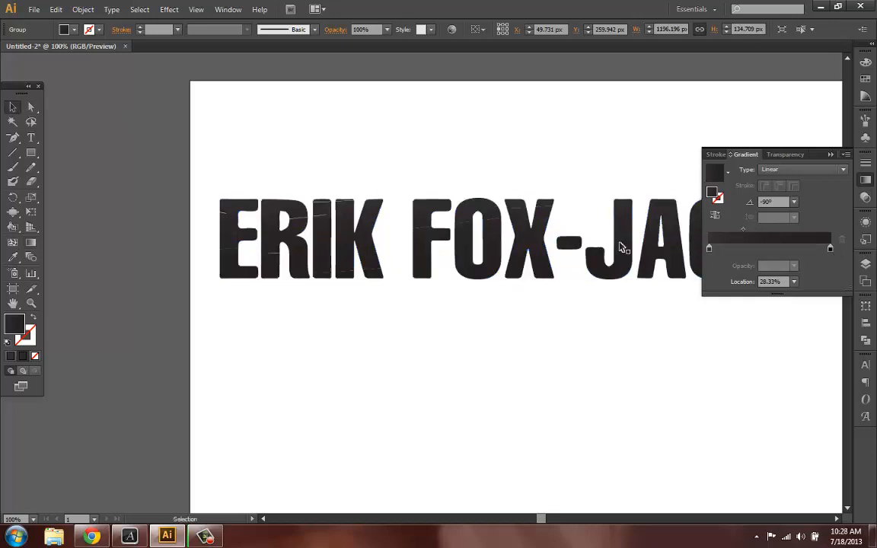
- Zoom and pan across the letters to inspect the gradient fill and cuts on F, O and X
{"action": "scroll", "coordinate": [621, 247], "scroll_direction": "right", "scroll_amount": 1}
{"action": "scroll", "coordinate": [621, 247], "scroll_direction": "right", "scroll_amount": 4}
{"action": "scroll", "coordinate": [583, 284], "scroll_direction": "down", "scroll_amount": 1, "text": "alt"}
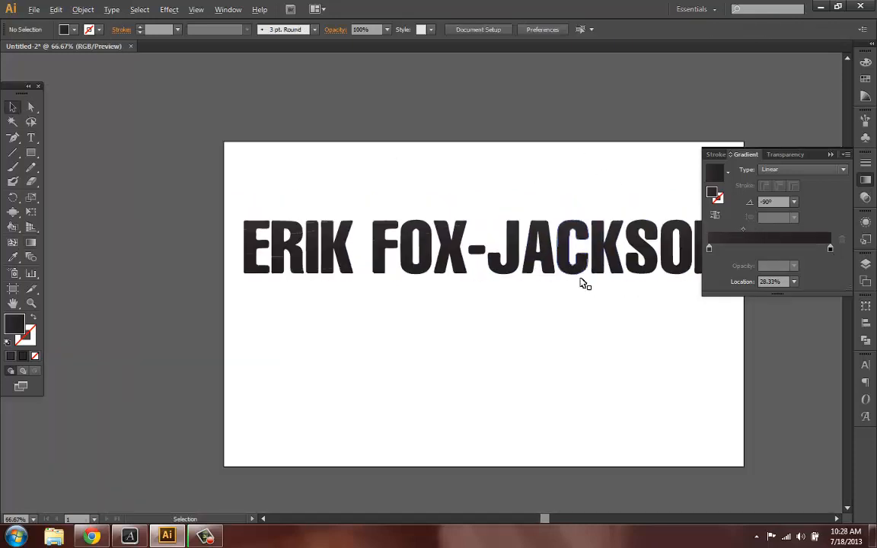
{"action": "scroll", "coordinate": [572, 313], "scroll_direction": "right", "scroll_amount": 2}
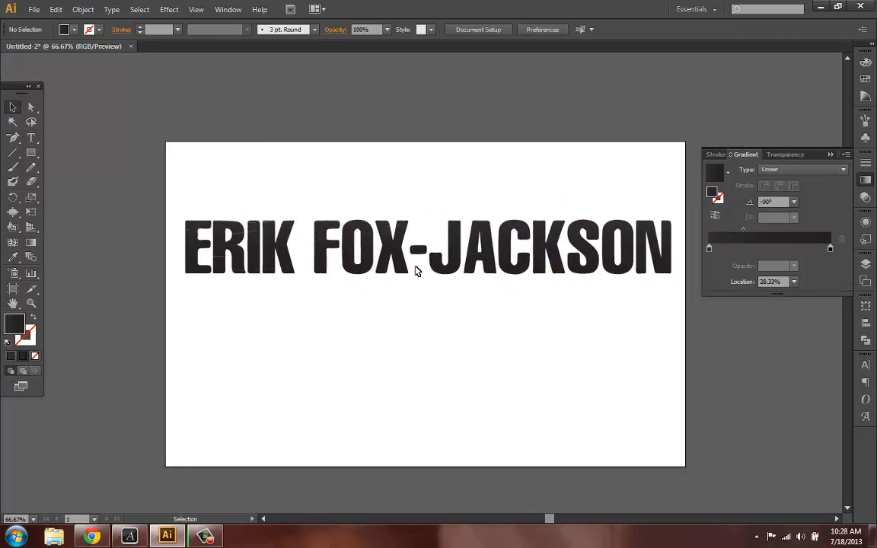
{"action": "scroll", "coordinate": [418, 270], "scroll_direction": "up", "scroll_amount": 2, "text": "alt"}
{"action": "scroll", "coordinate": [258, 194], "scroll_direction": "up", "scroll_amount": 1, "text": "alt"}
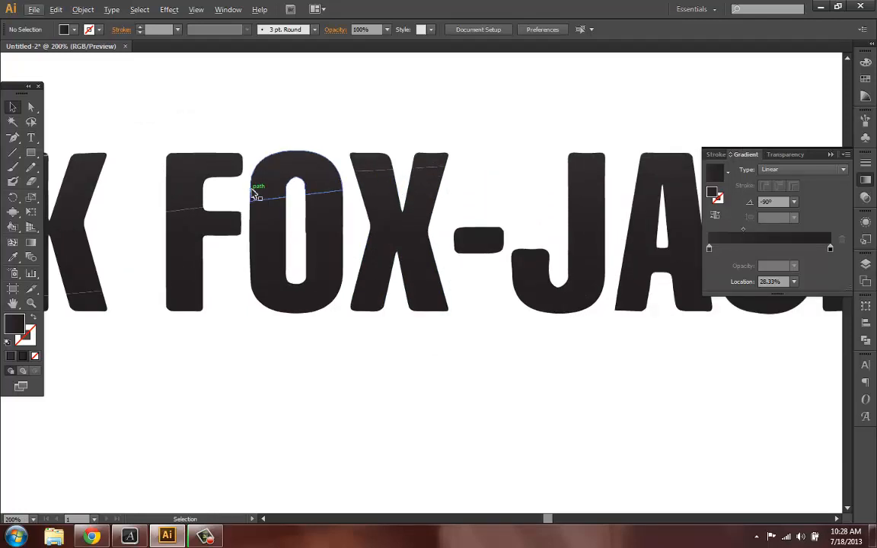
{"action": "scroll", "coordinate": [257, 194], "scroll_direction": "up", "scroll_amount": 1, "text": "alt"}
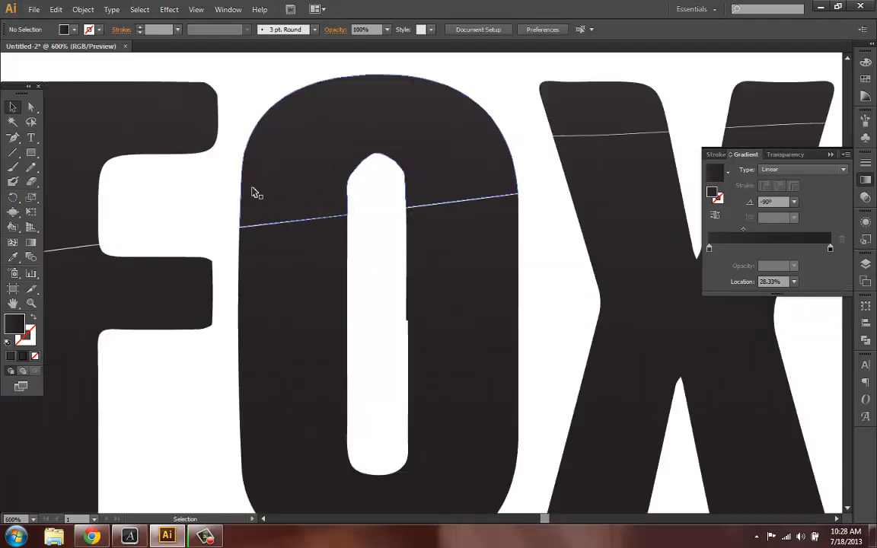
{"action": "scroll", "coordinate": [255, 192], "scroll_direction": "down", "scroll_amount": 3, "text": "alt"}
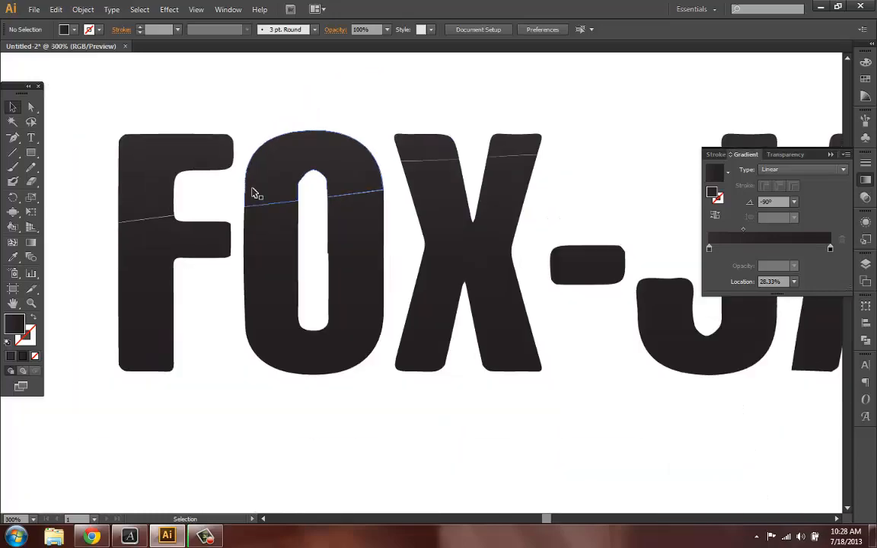